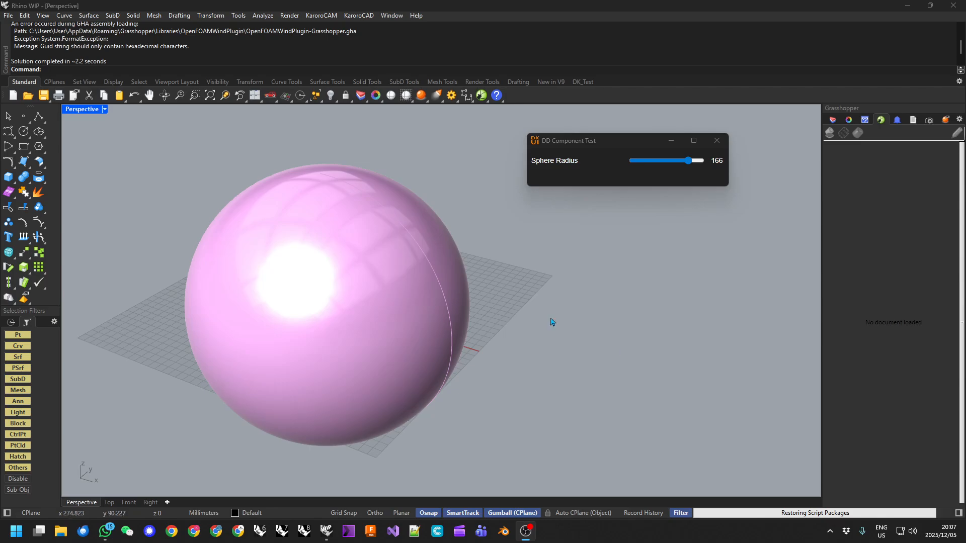
Orbit and zoom the Perspective view to inspect the pink sphere and grid from several angles.
right_click_drag(388, 327, 291, 391)
scroll(436, 341, "down", 6)
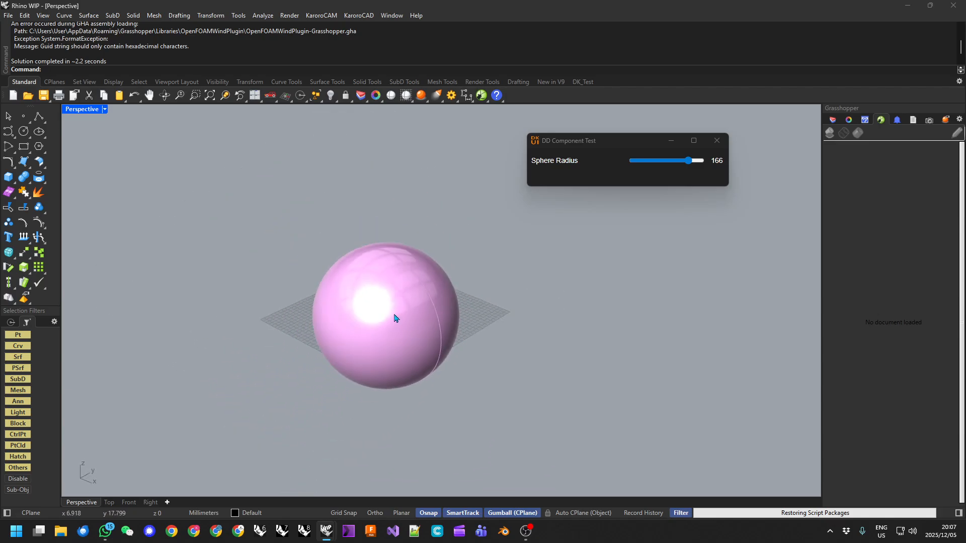
right_click_drag(430, 332, 293, 273)
scroll(387, 310, "up", 5)
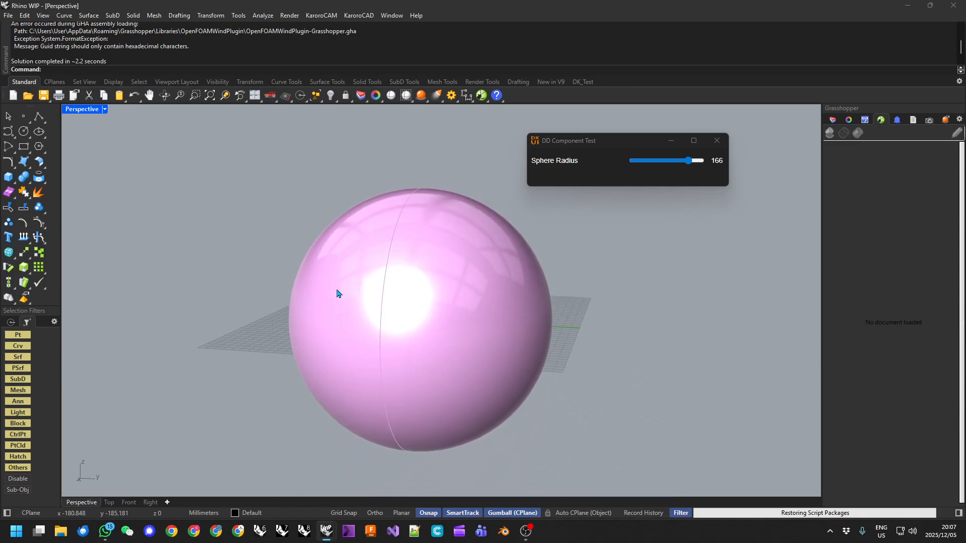
right_click_drag(346, 285, 347, 322)
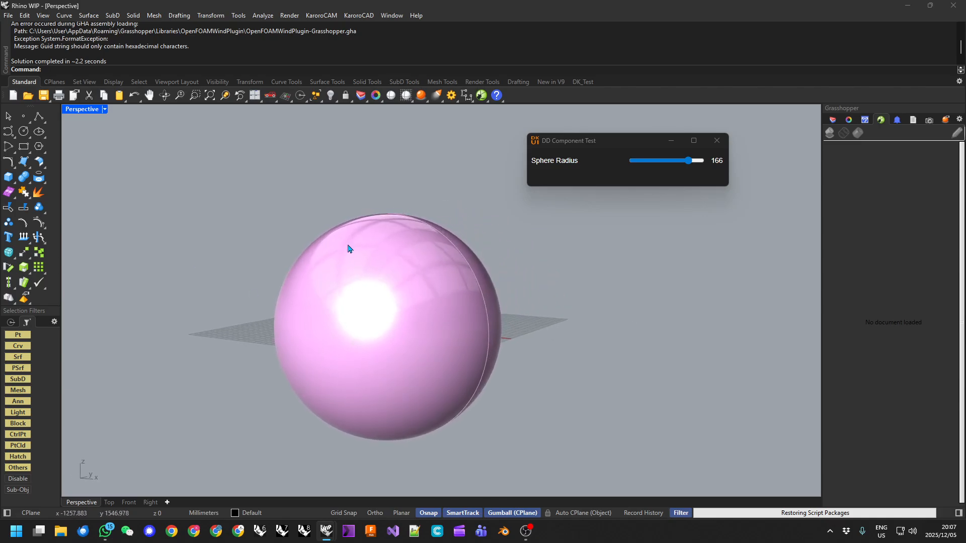
scroll(300, 224, "down", 2)
scroll(486, 302, "up", 2)
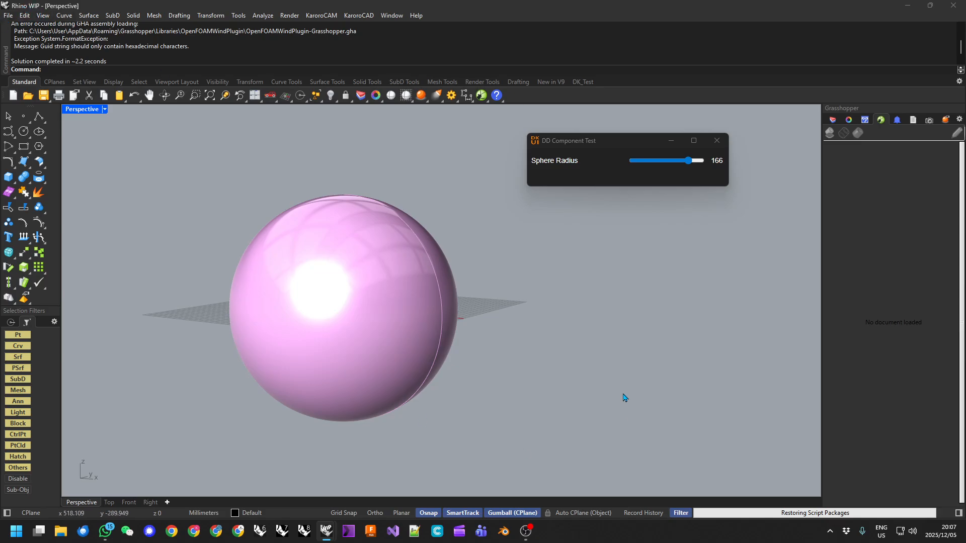
right_click_drag(582, 361, 486, 326)
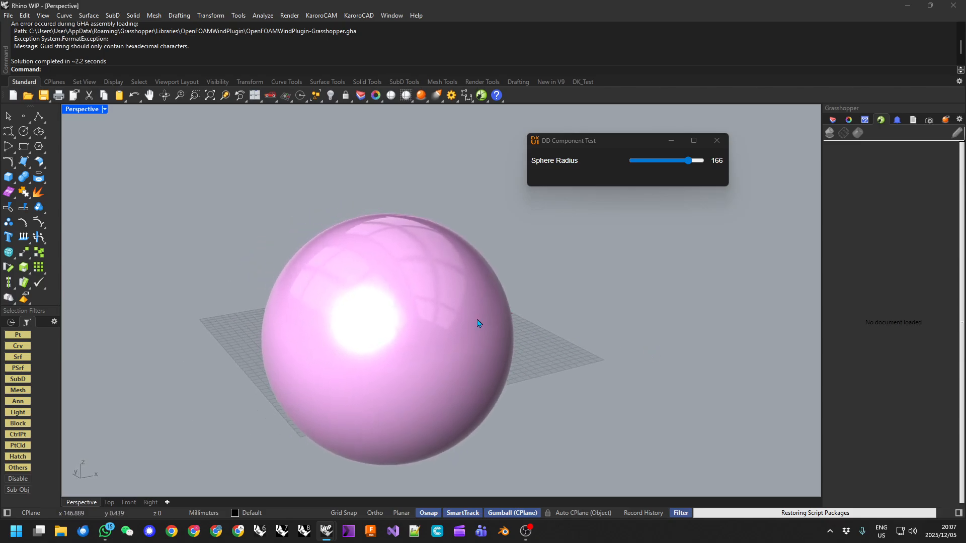
right_click_drag(265, 237, 491, 312)
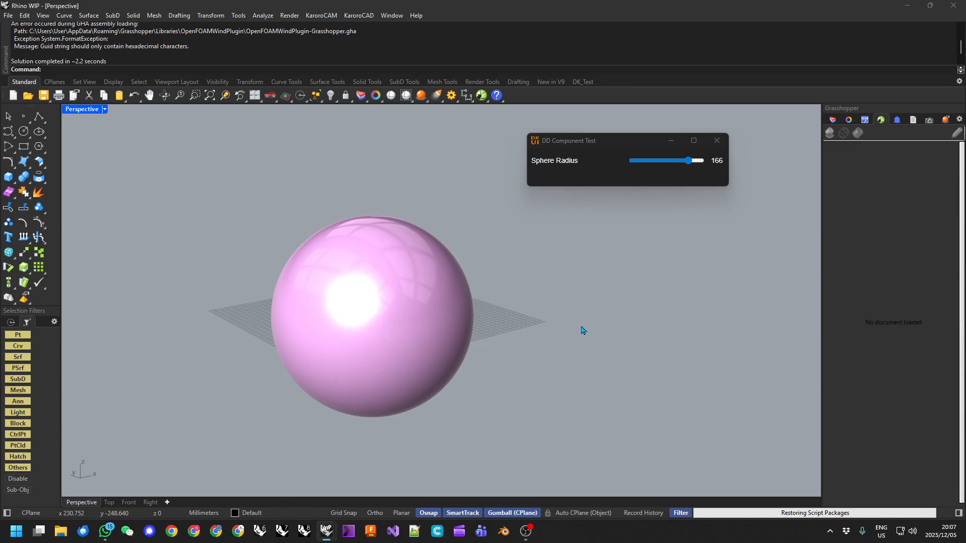
Move the DD Component Test window aside and set Sphere Radius to 129.
left_click_drag(601, 141, 561, 155)
right_click_drag(357, 355, 382, 282)
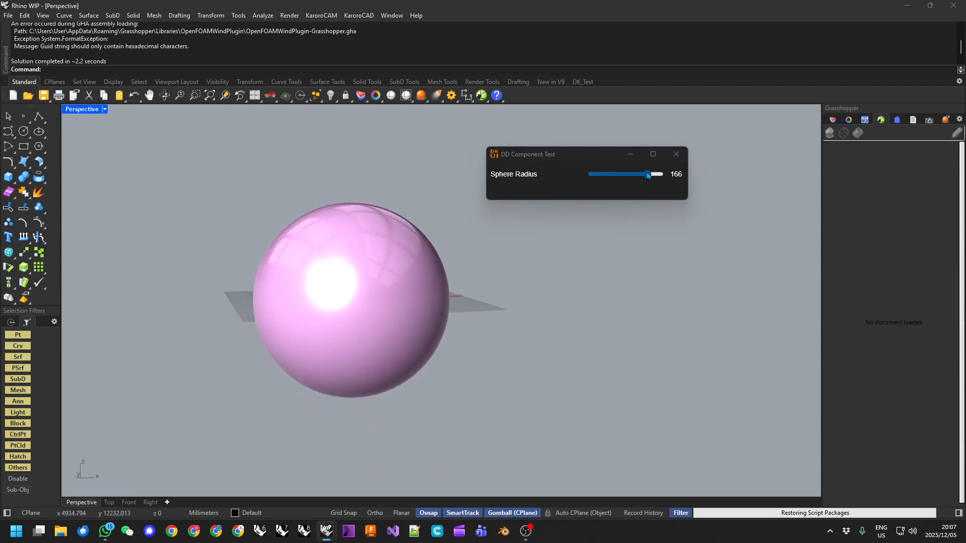
mouse_move(650, 177)
left_mouse_down()
mouse_move(598, 176)
mouse_move(657, 177)
mouse_move(609, 176)
mouse_move(636, 177)
left_mouse_up()
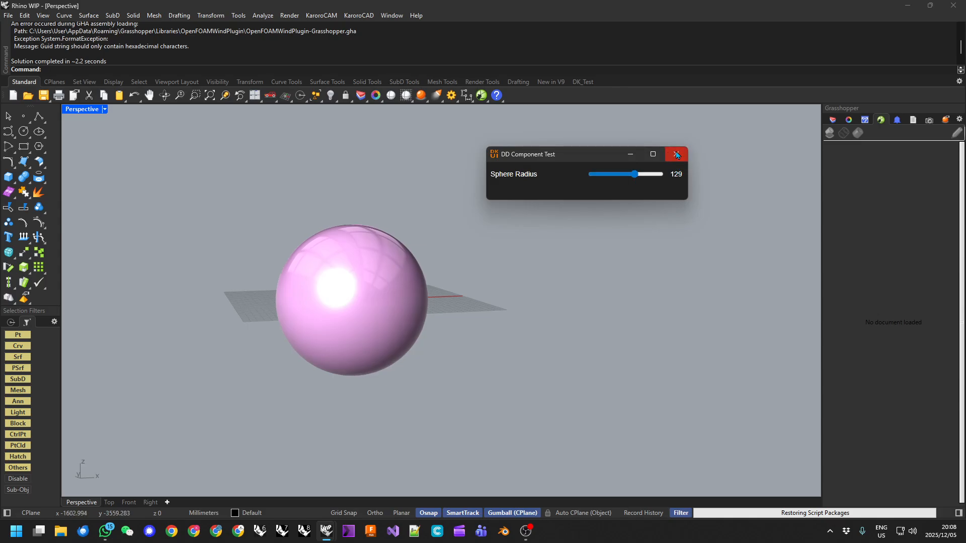
Close the DD Component Test window and orbit the Perspective view around the resized sphere.
left_click(676, 155)
right_click_drag(639, 246, 600, 293)
right_click_drag(211, 302, 509, 274)
right_click_drag(503, 412, 538, 292)
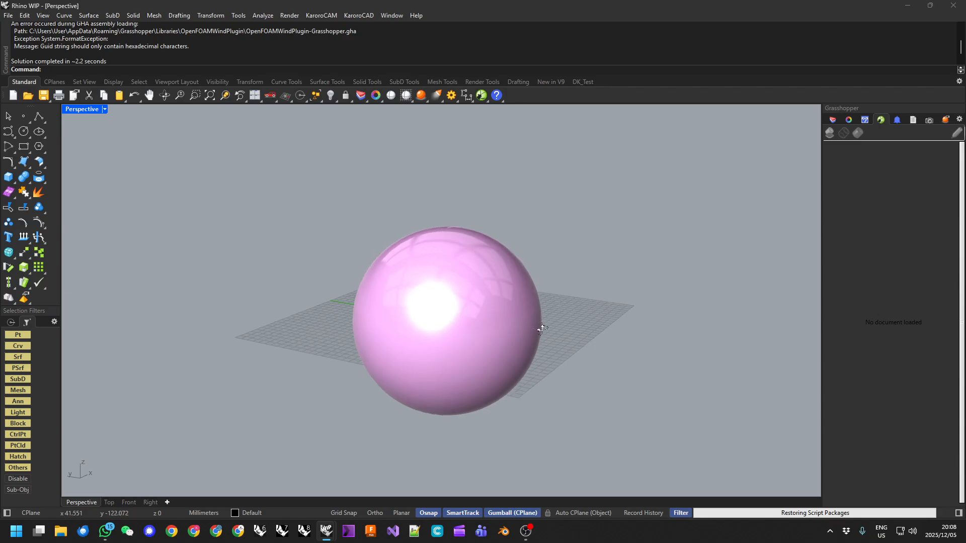
right_click_drag(542, 327, 494, 332)
mouse_move(440, 319)
right_mouse_down()
mouse_move(463, 332)
mouse_move(319, 304)
mouse_move(445, 300)
right_mouse_up()
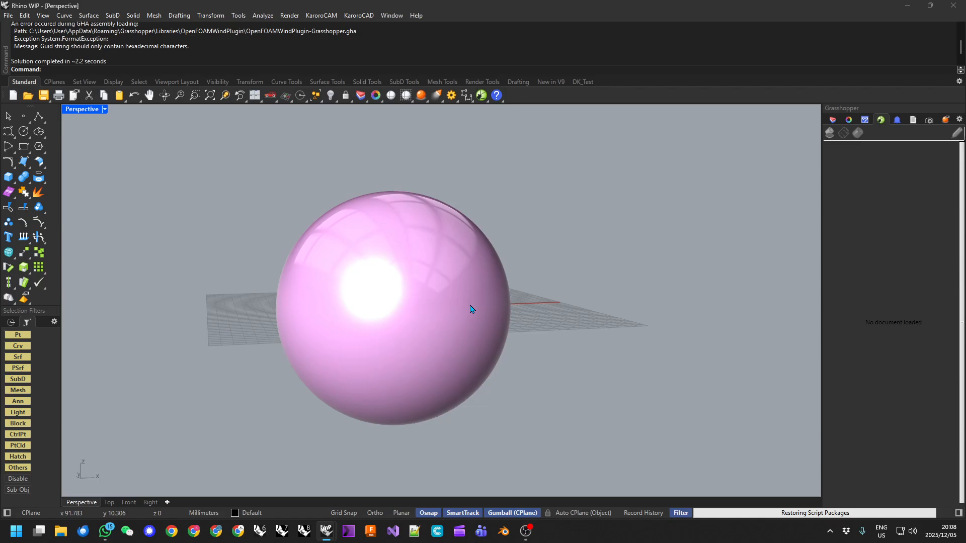
right_click_drag(573, 213, 554, 261)
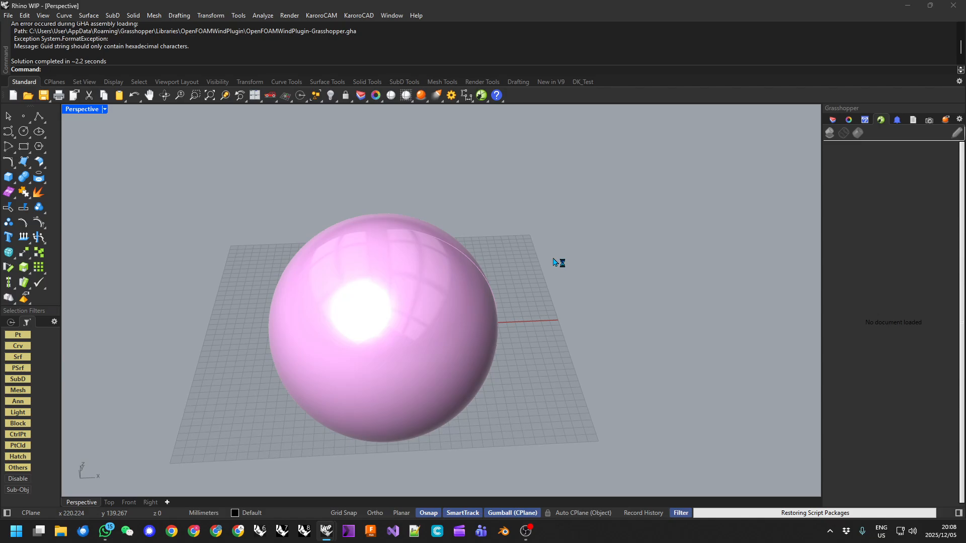
scroll(558, 267, "down", 5)
scroll(498, 289, "up", 5)
right_click_drag(493, 290, 455, 293)
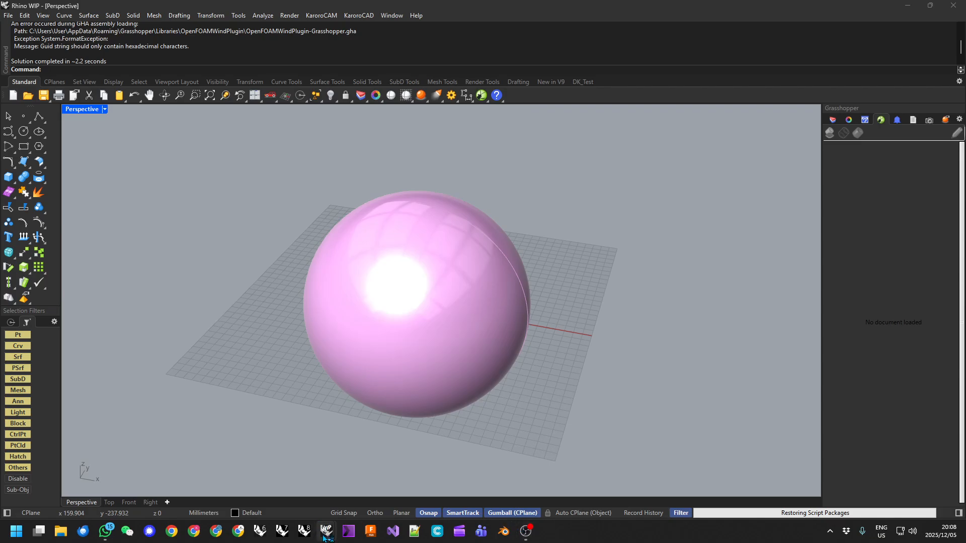
Bring up the Rhino window beside Grasshopper and set Sphere Radius to 81.
mouse_move(325, 536)
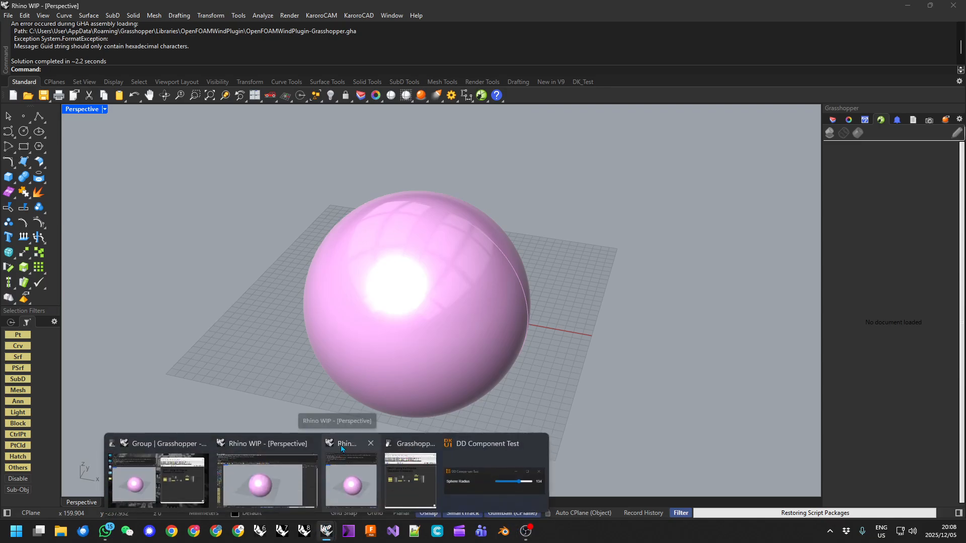
left_click(340, 446)
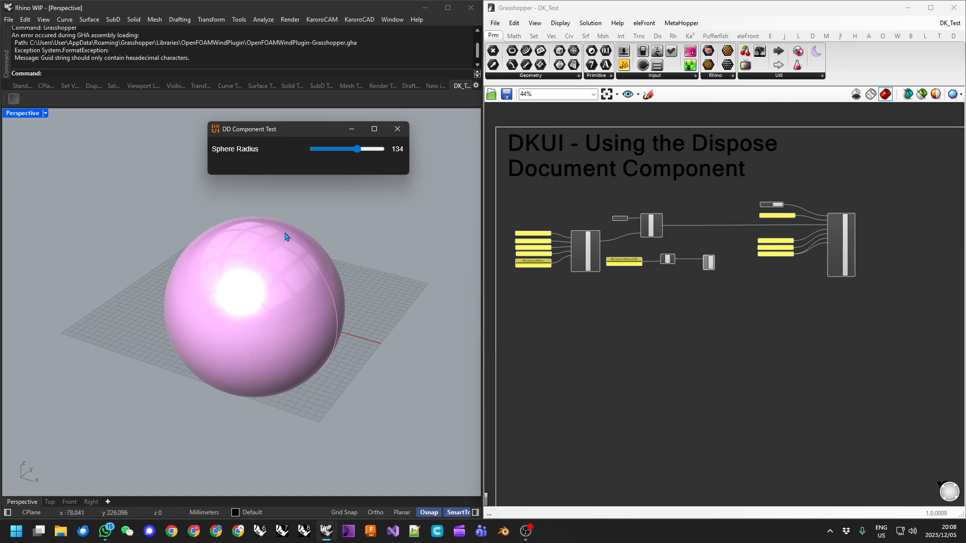
mouse_move(356, 147)
left_mouse_down()
mouse_move(331, 149)
mouse_move(374, 151)
mouse_move(338, 149)
left_mouse_up()
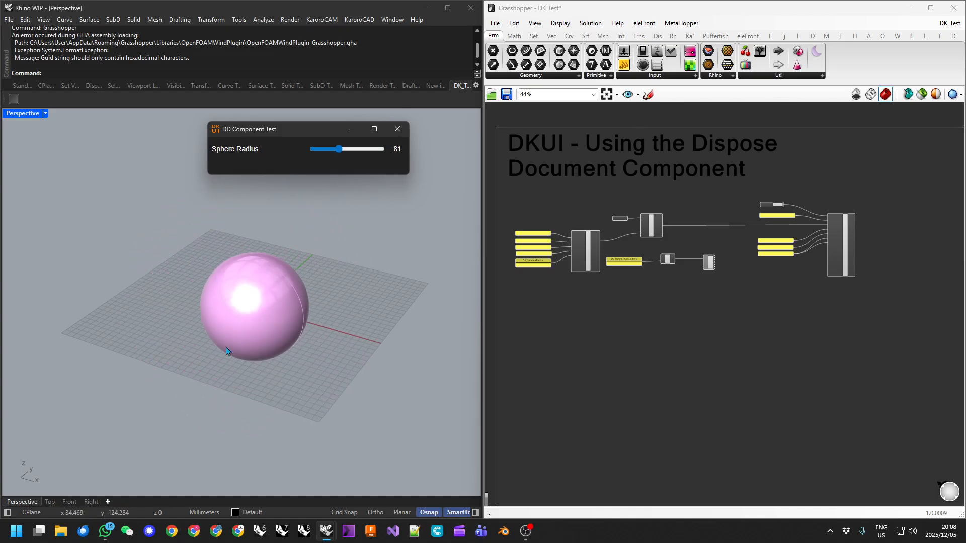
scroll(769, 240, "up", 3)
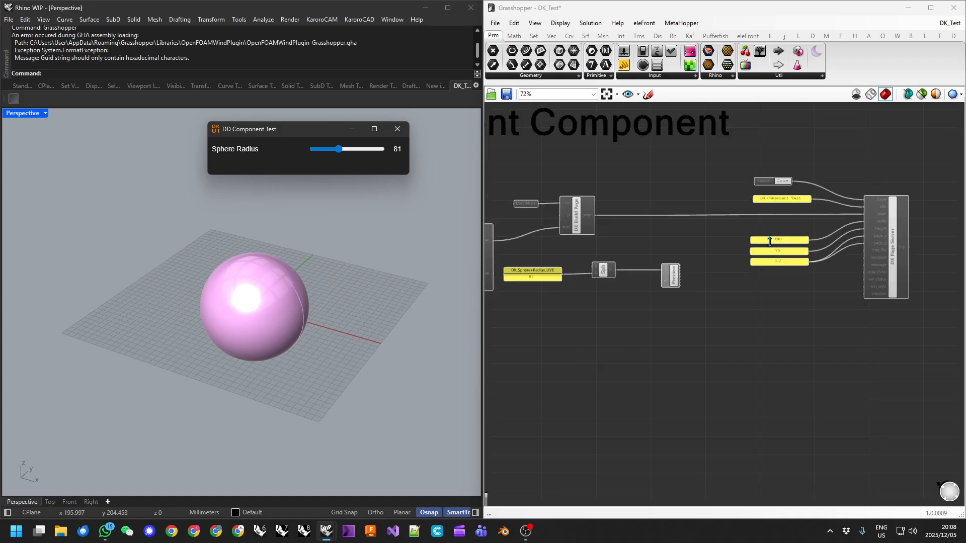
scroll(727, 299, "down", 2)
scroll(623, 272, "up", 3)
scroll(629, 272, "down", 2)
Switch the Boolean show toggle to False and back to True to reopen the test window.
right_click_drag(762, 265, 646, 276)
scroll(817, 204, "up", 4)
double_click(706, 216)
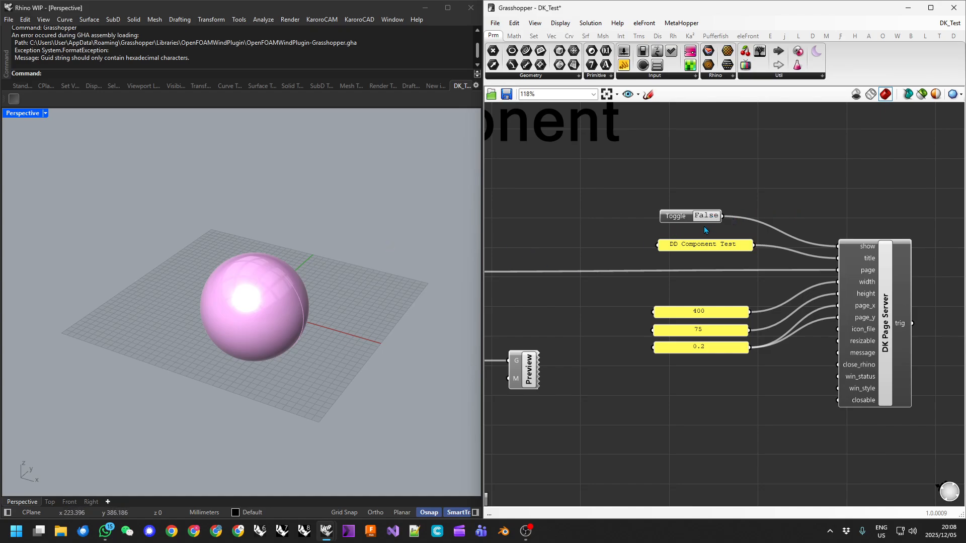
scroll(241, 289, "down", 2)
double_click(712, 216)
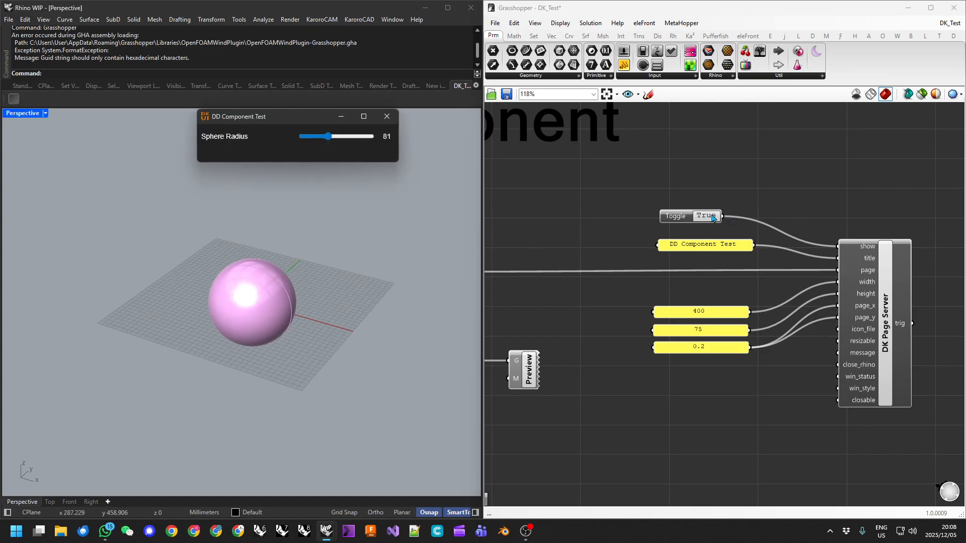
Close the DD Component Test window, turn the toggle on to reopen it, and move it down-left.
left_click(387, 117)
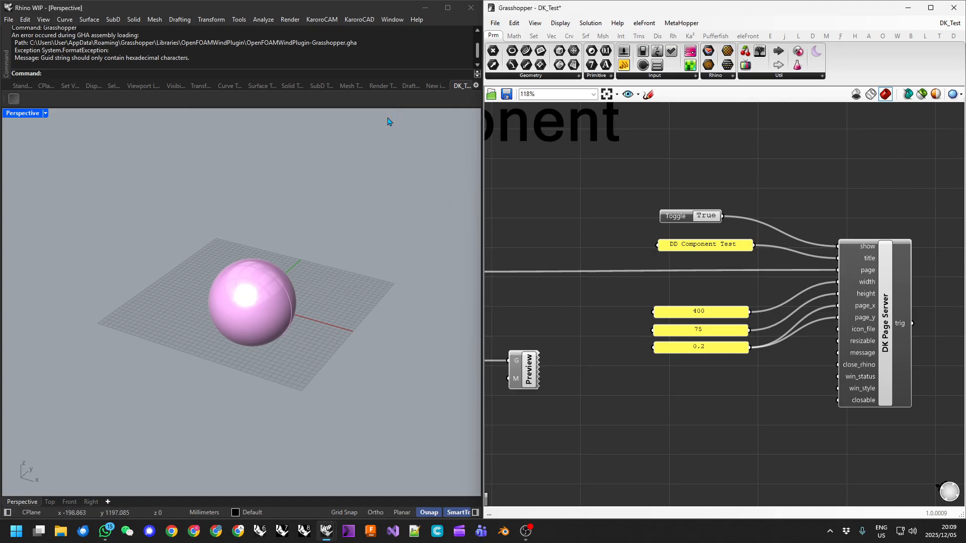
double_click(707, 217)
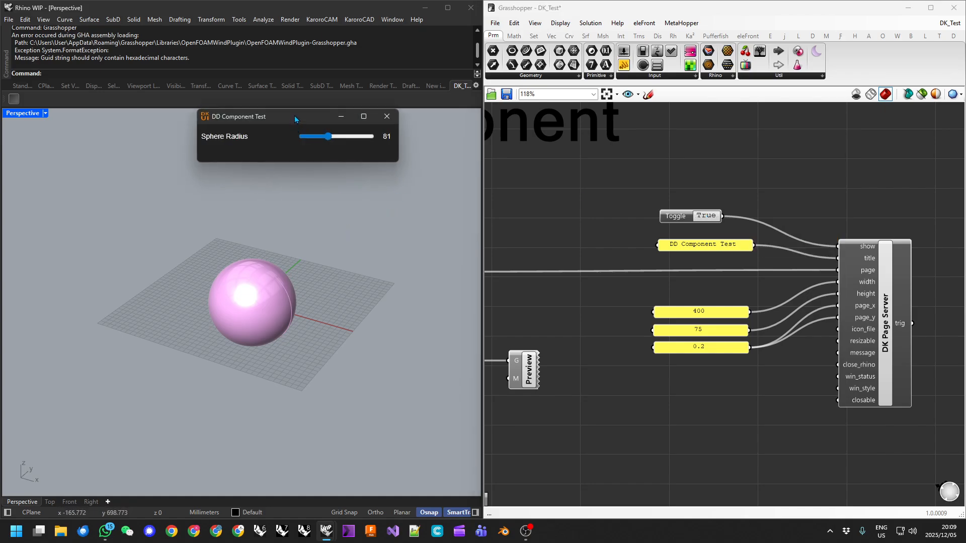
left_click_drag(294, 116, 277, 138)
right_click_drag(703, 386, 706, 336)
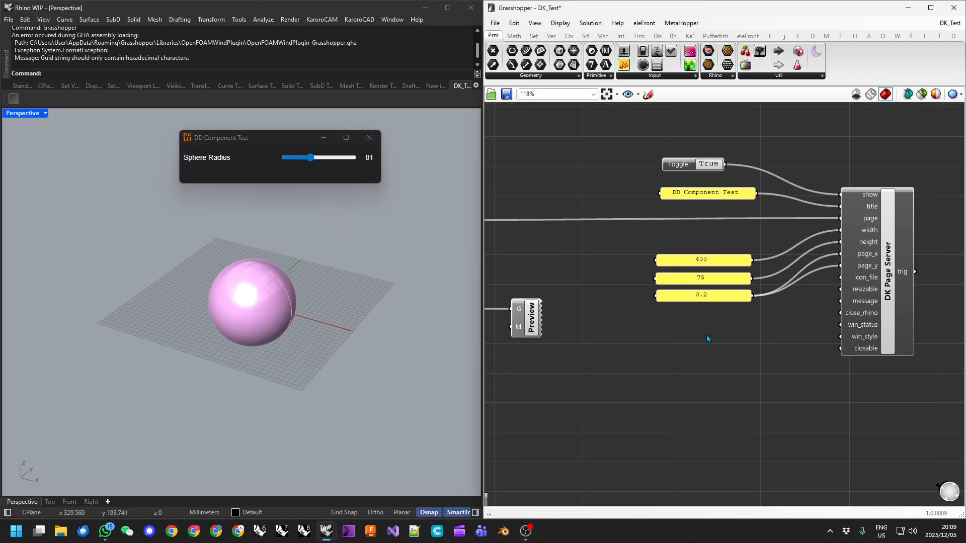
scroll(706, 335, "down", 2)
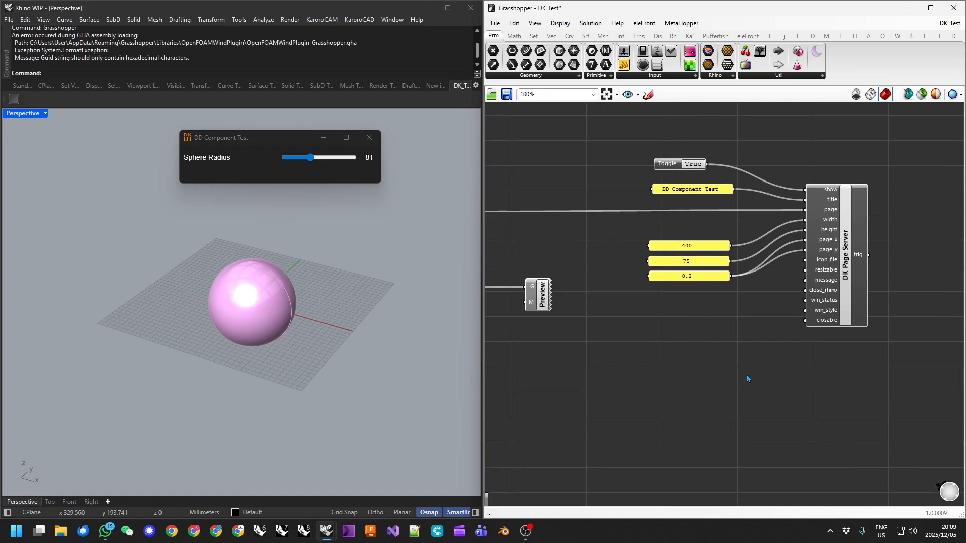
right_click_drag(779, 359, 725, 325)
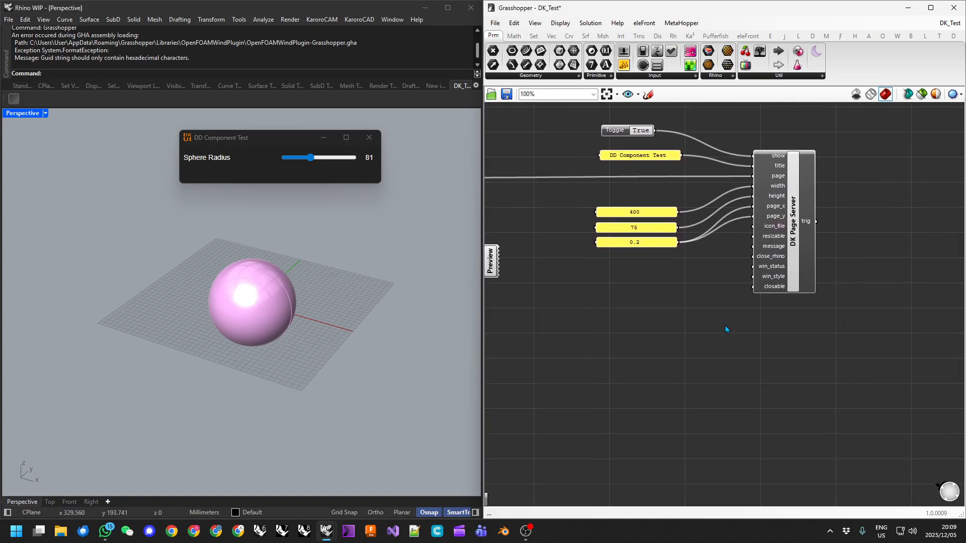
Save DK_Test, add a Panel component and wire it to the DK Page Server's win_status input.
left_click(507, 95)
right_click_drag(761, 362, 680, 248)
double_click(633, 261)
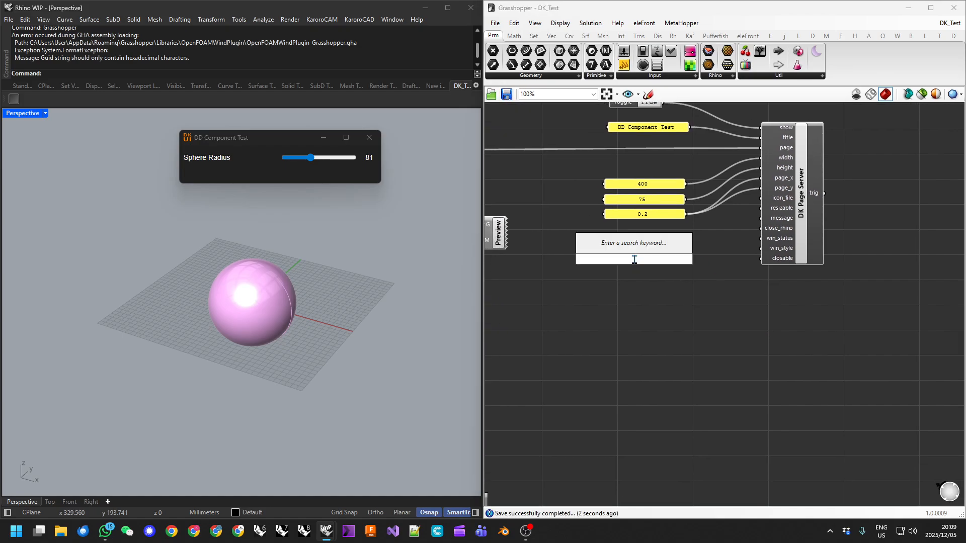
type("panel")
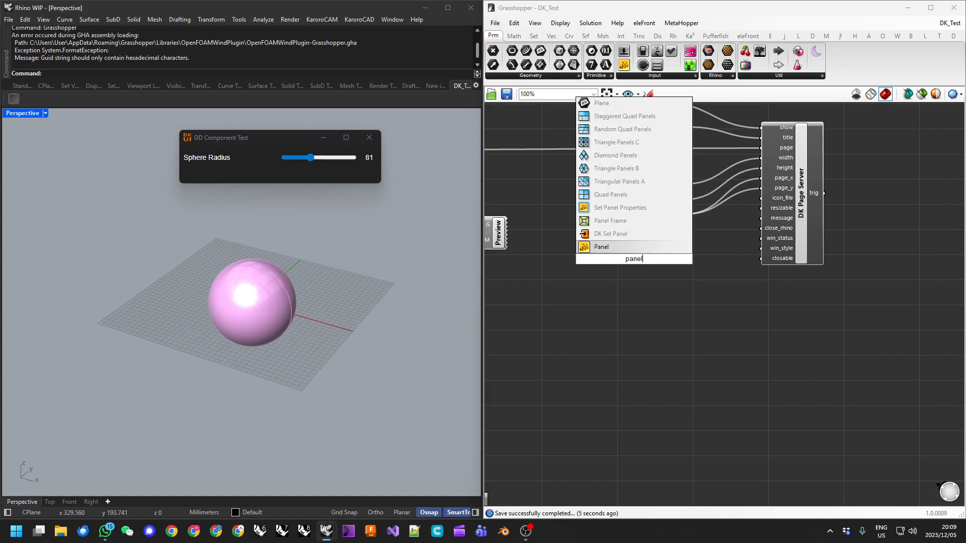
key("Return")
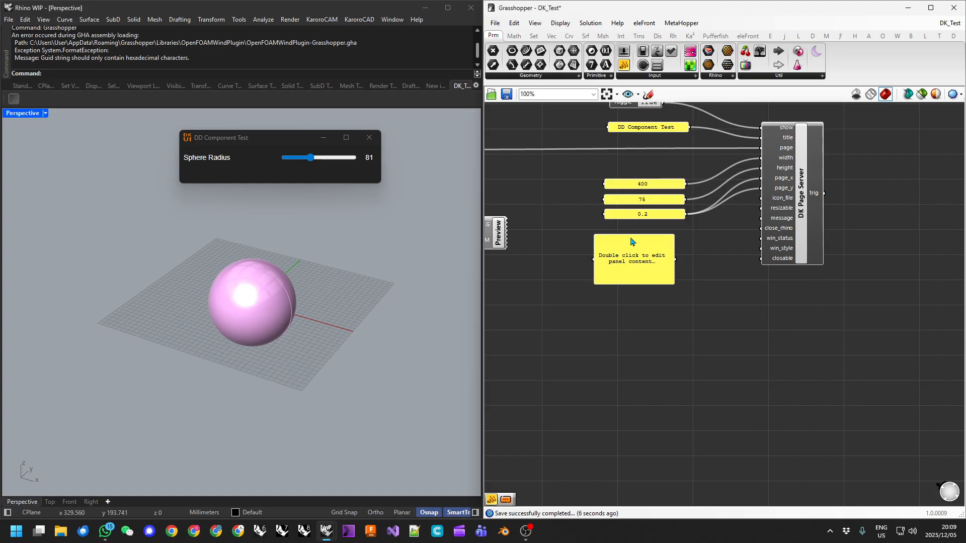
left_click_drag(631, 236, 632, 251)
scroll(672, 254, "up", 1)
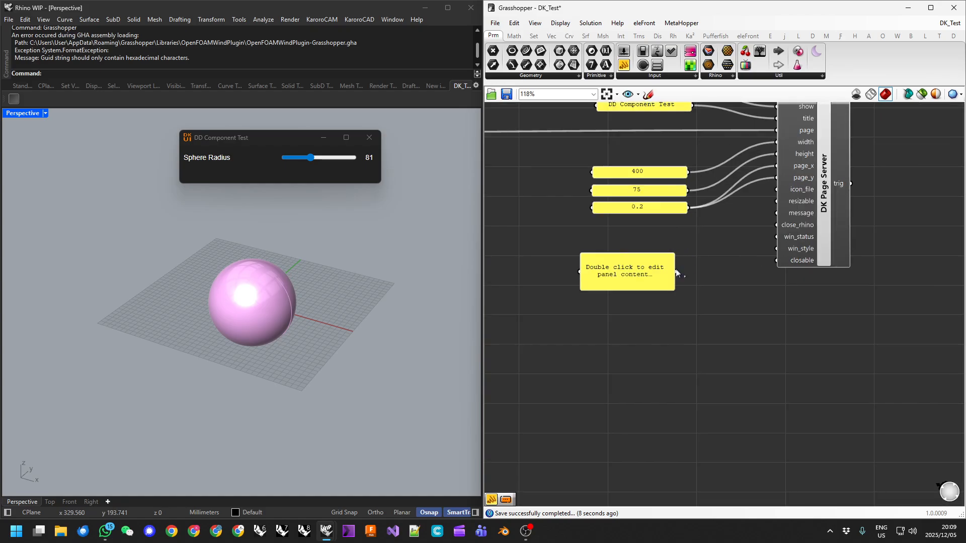
left_click_drag(693, 268, 776, 237)
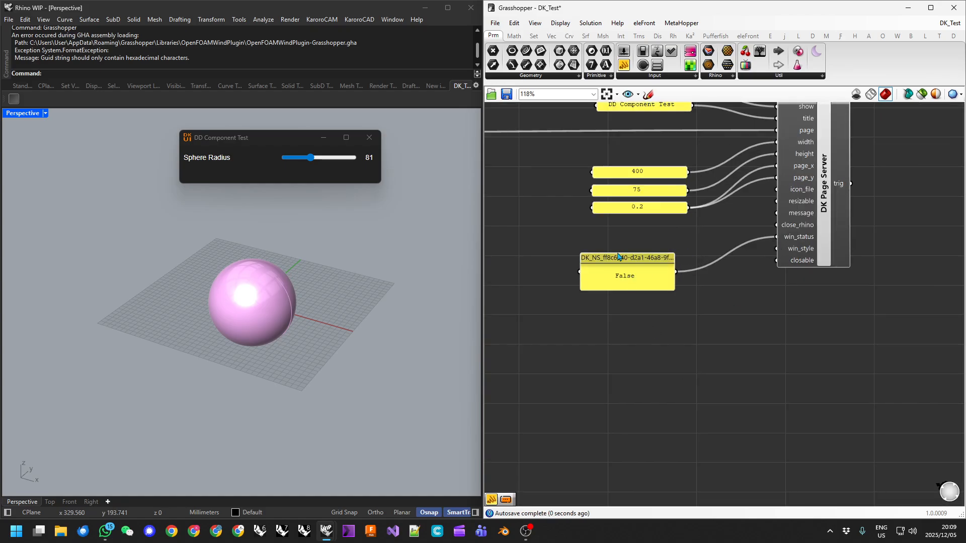
left_click_drag(622, 261, 605, 262)
Disconnect the False panel from win_status and move it down below the server.
right_click(797, 240)
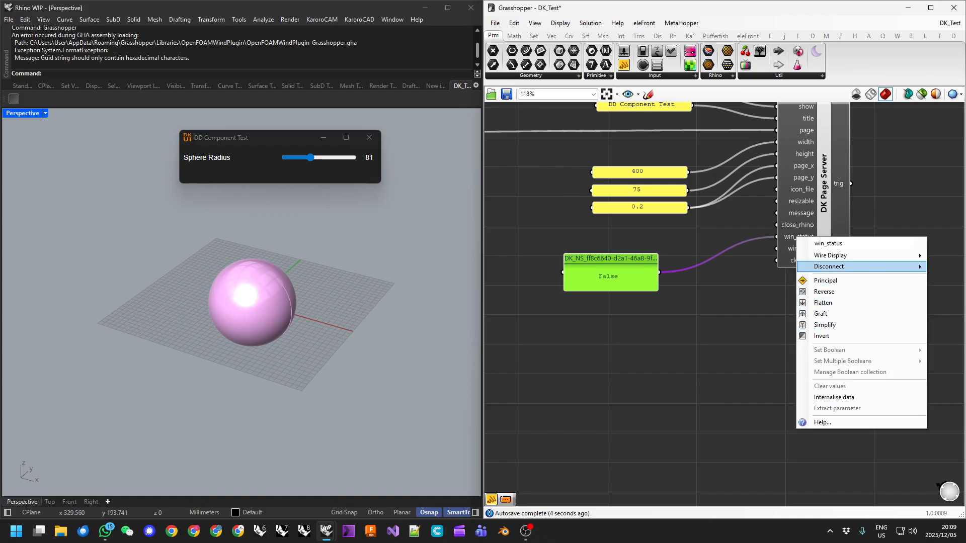
scroll(601, 345, "down", 1)
left_click(601, 343)
right_click_drag(660, 343, 572, 350)
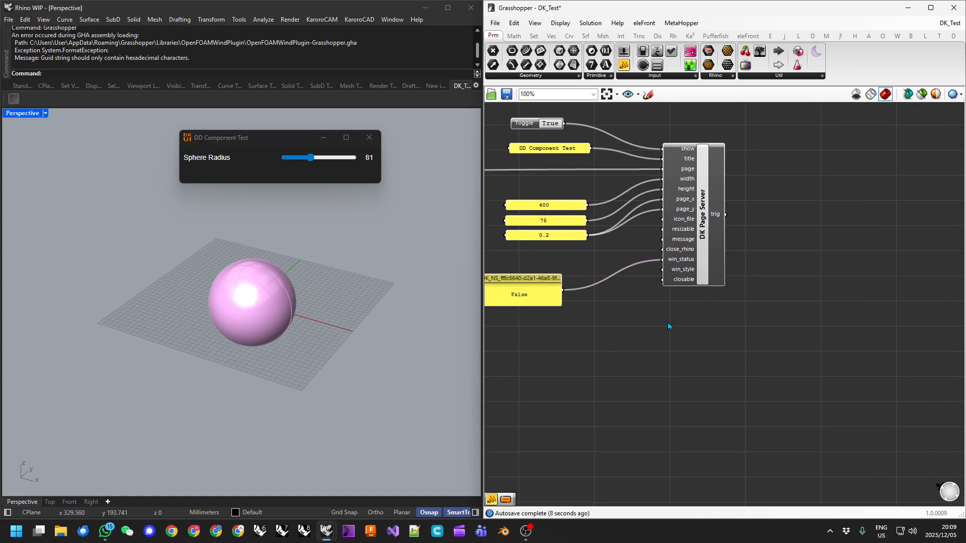
right_click(673, 260)
mouse_move(784, 288)
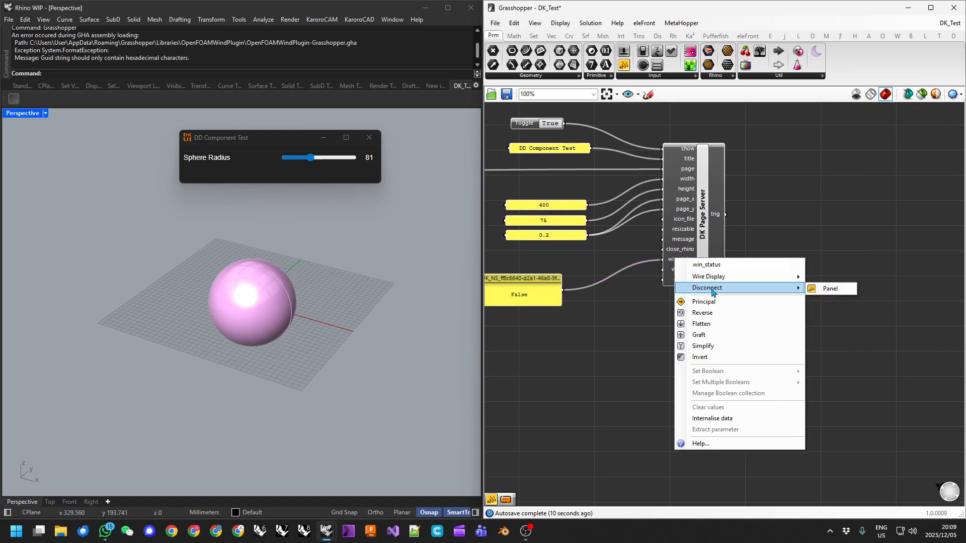
left_click(820, 294)
right_click_drag(612, 336, 704, 298)
left_click_drag(618, 251, 734, 307)
right_click_drag(735, 307, 691, 358)
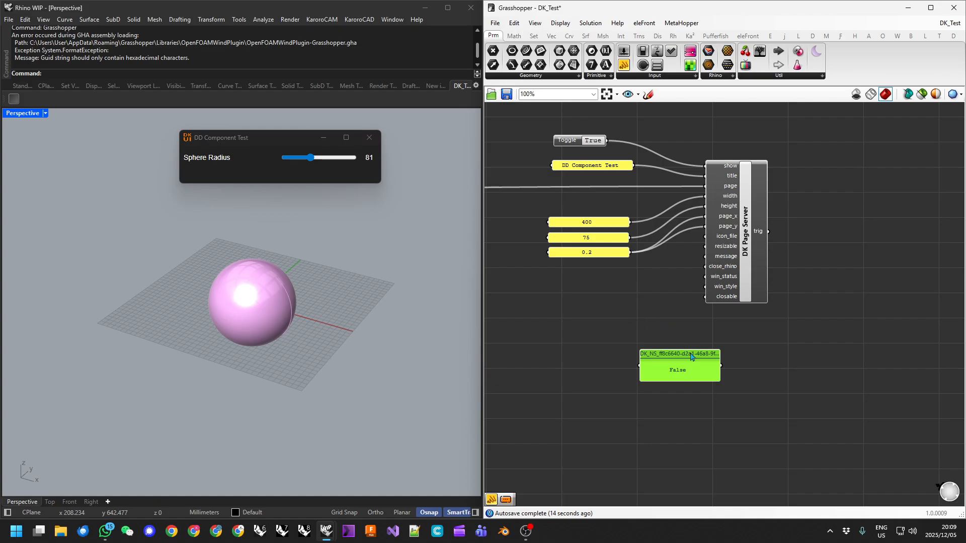
Close the DD Component Test window, then cycle the toggle on, off and on to reopen it at radius 81.
left_click_drag(683, 356, 685, 344)
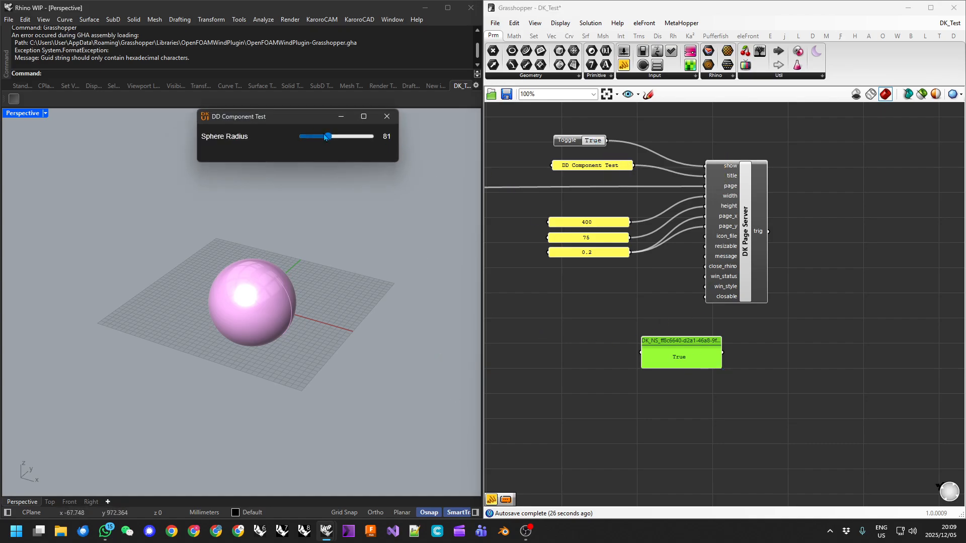
left_click_drag(297, 117, 299, 141)
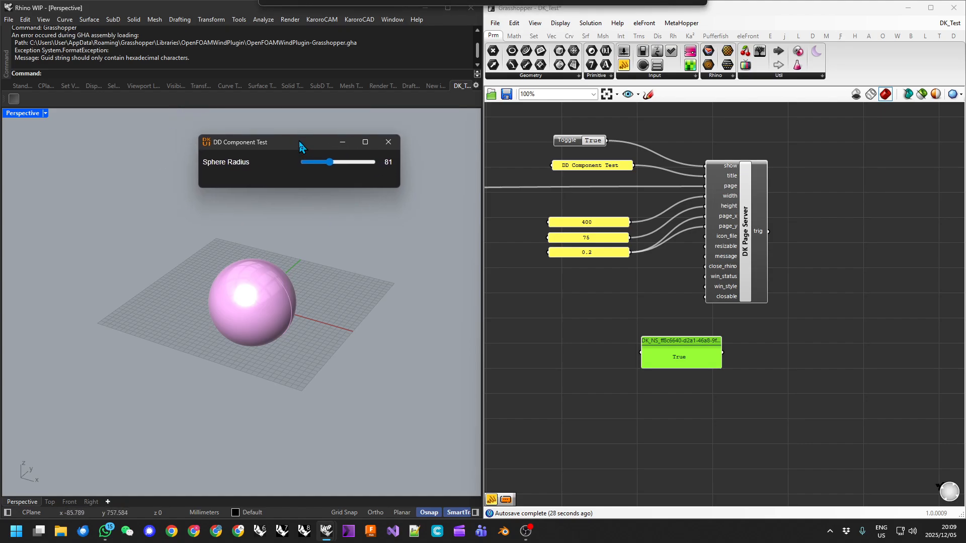
left_click(389, 143)
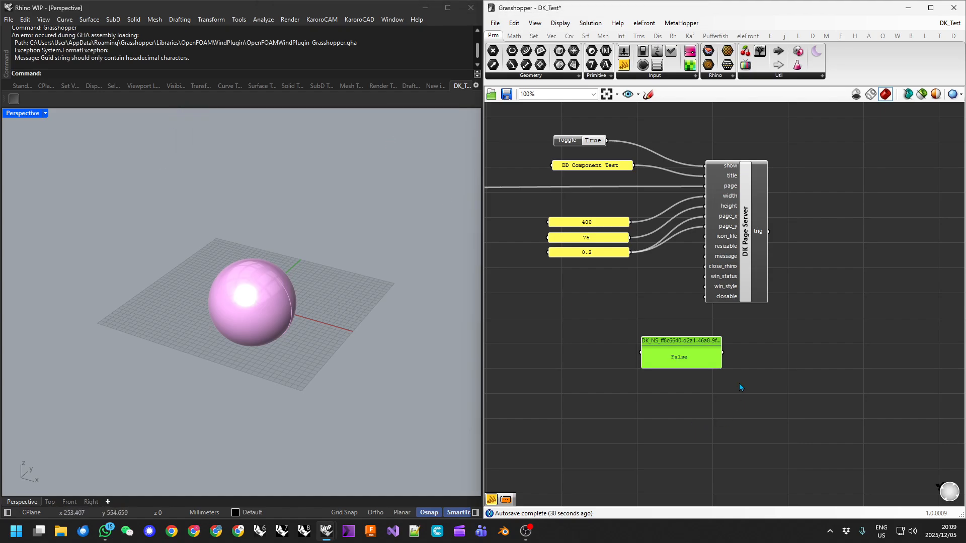
left_click(597, 142)
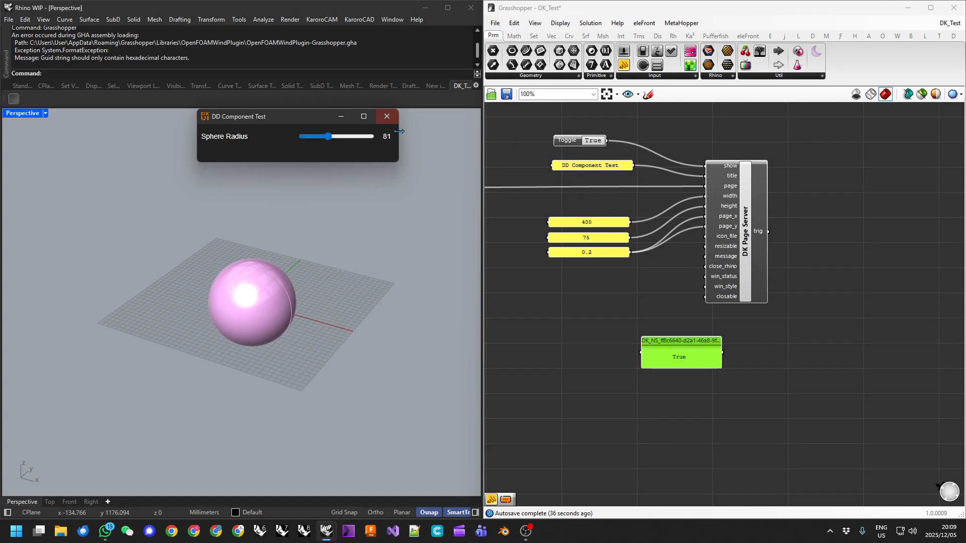
left_click(595, 140)
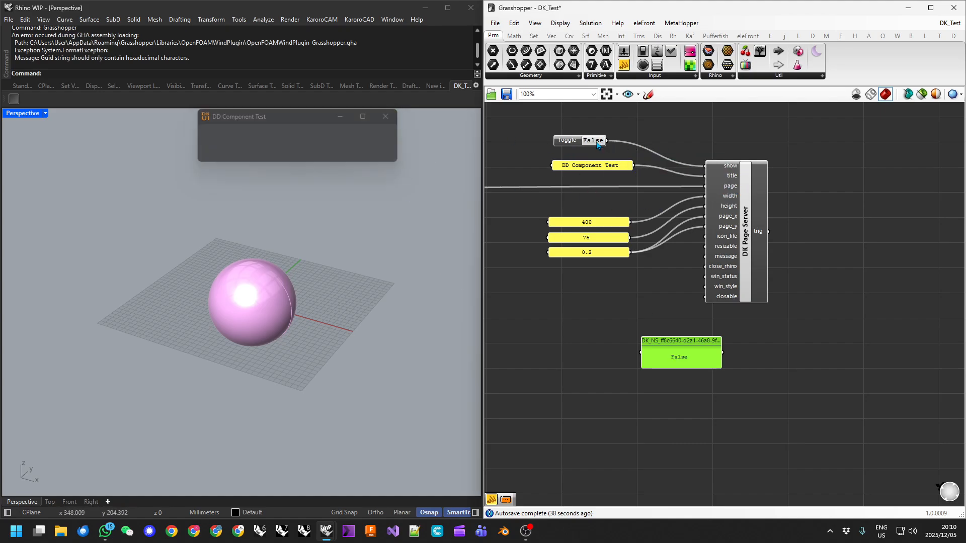
left_click(595, 141)
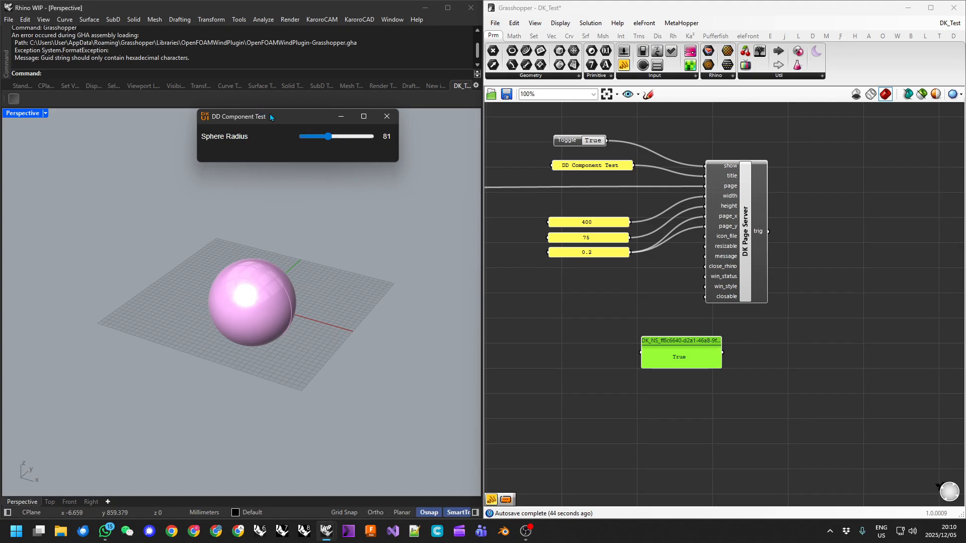
left_click_drag(278, 116, 227, 150)
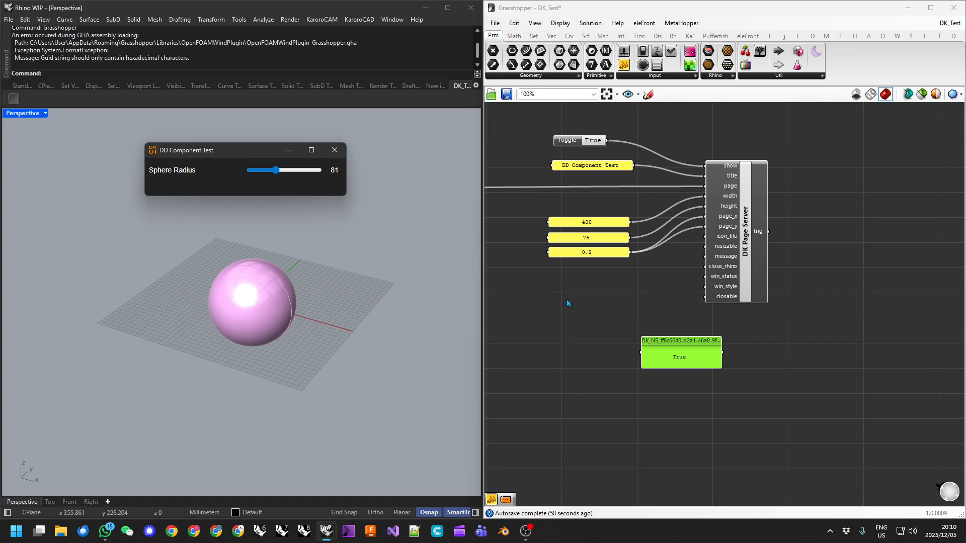
right_click_drag(735, 366, 674, 328)
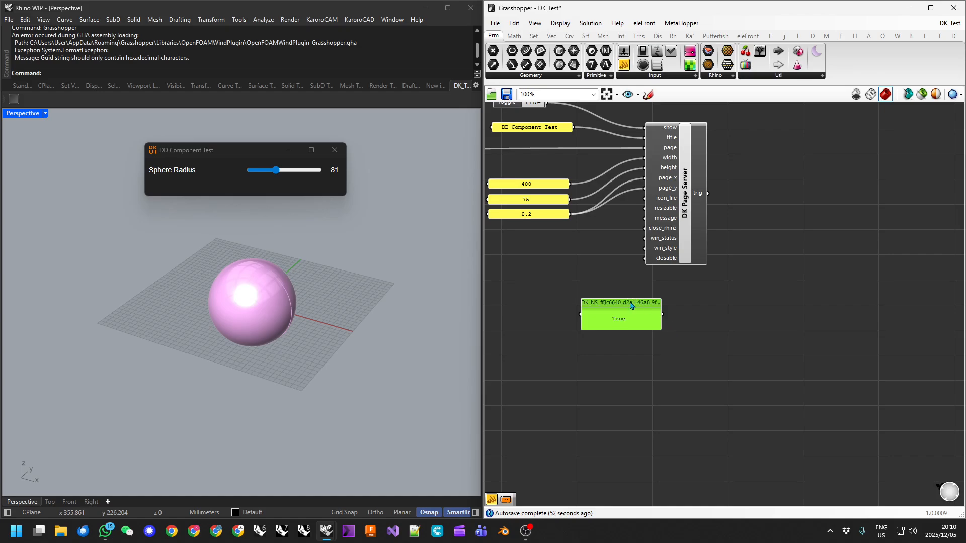
Place a Gate Not component, wire the True status panel into its A input, and check its result is False.
left_click_drag(631, 305, 612, 305)
right_click_drag(681, 319, 625, 328)
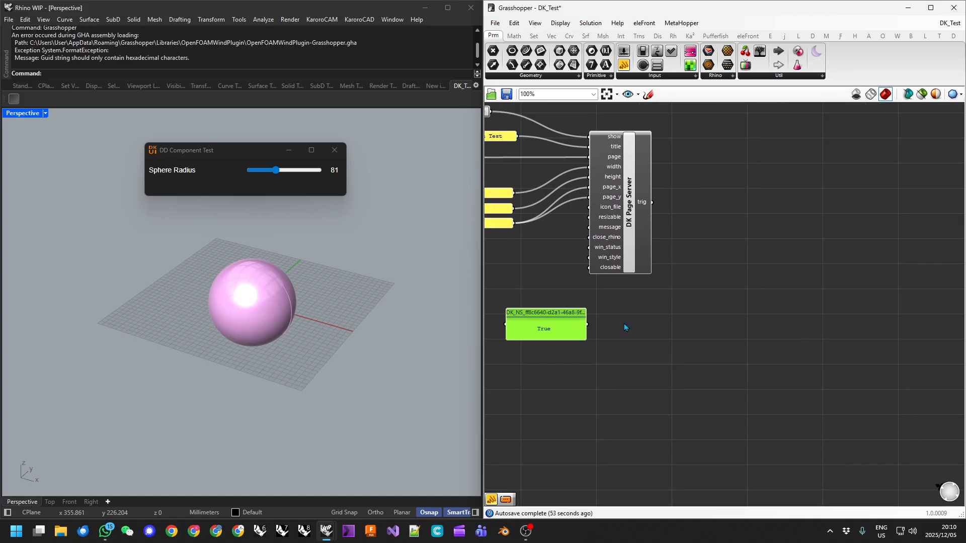
double_click(674, 341)
type("not")
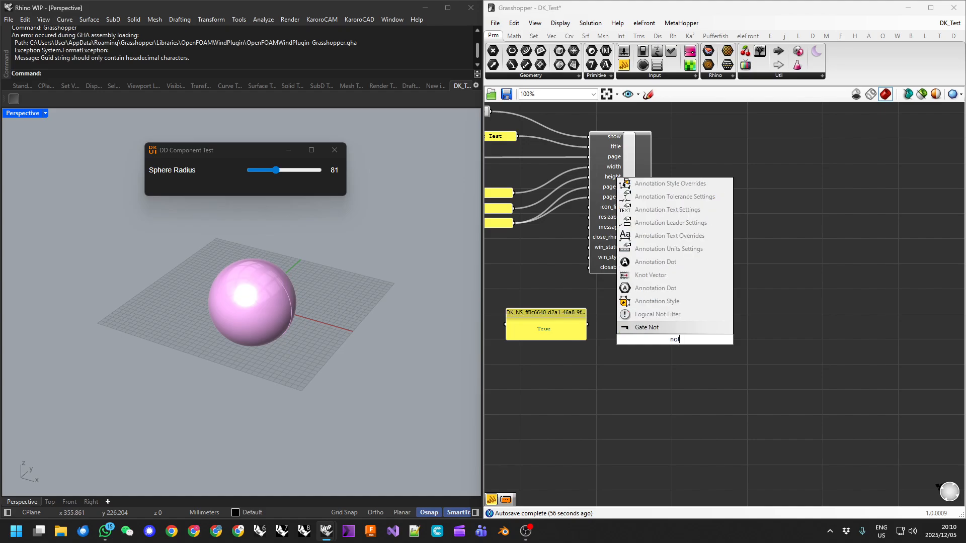
left_click(639, 327)
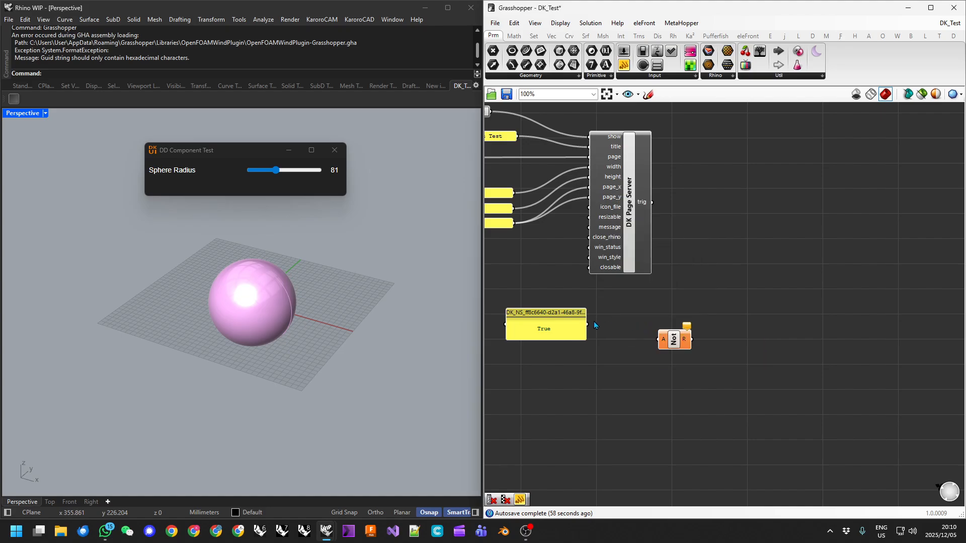
left_click_drag(673, 347, 657, 333)
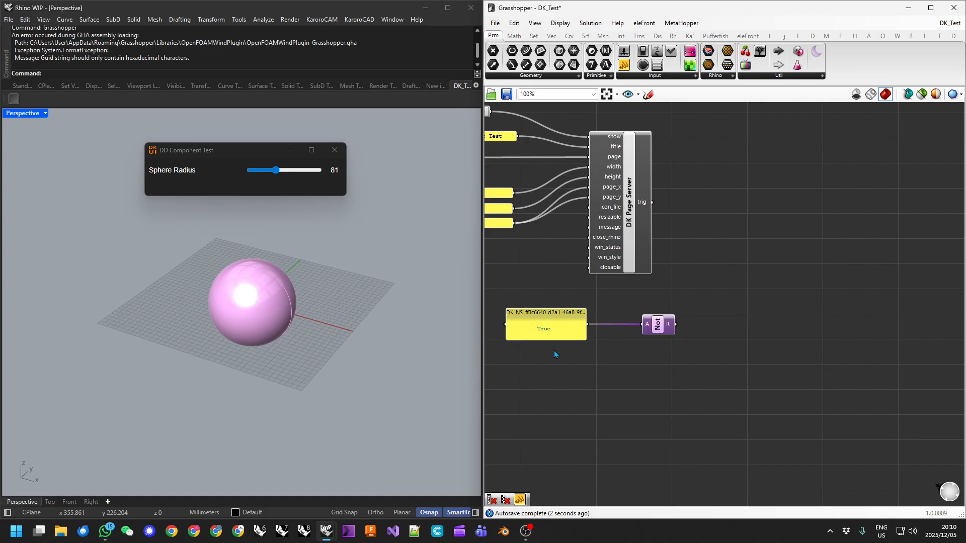
right_click_drag(633, 335, 647, 328)
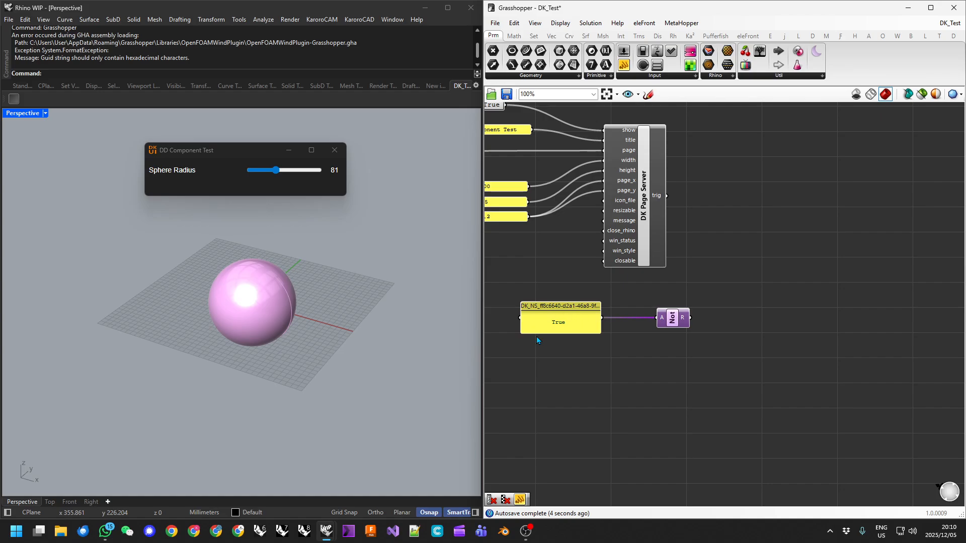
left_click_drag(673, 321, 666, 321)
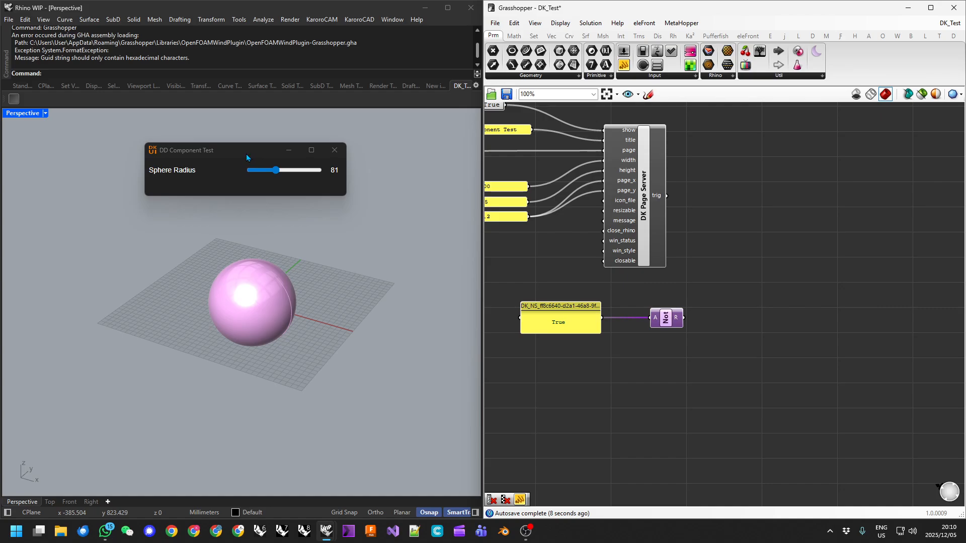
mouse_move(678, 322)
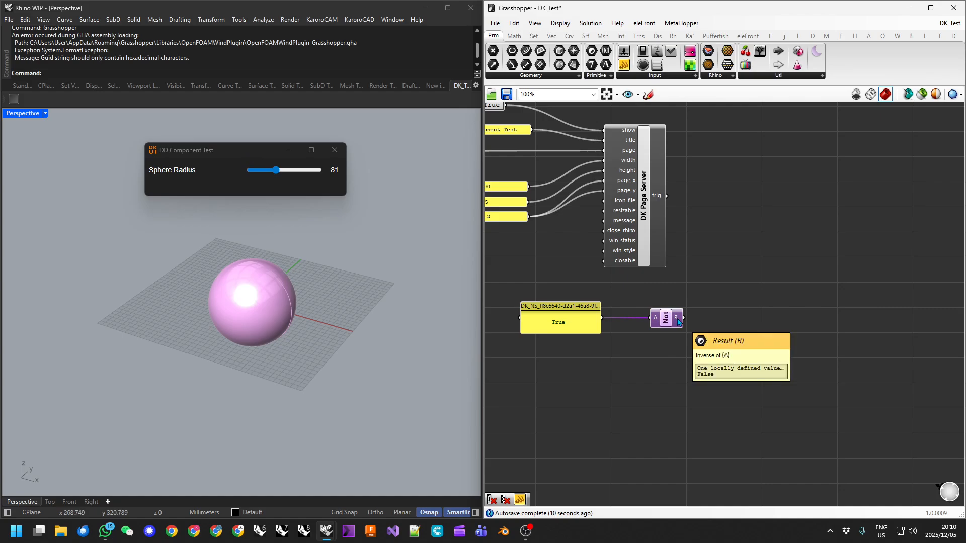
scroll(677, 323, "down", 2)
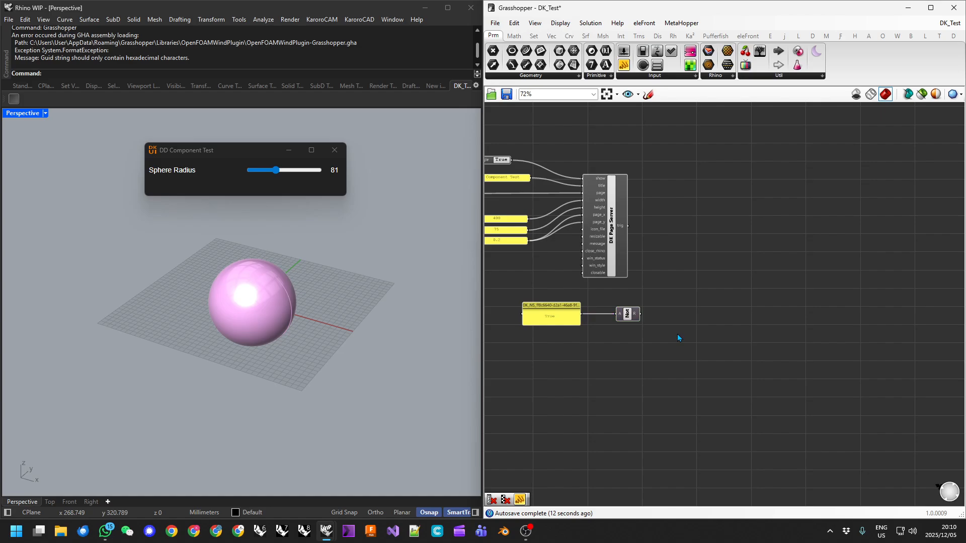
Place the DD component found with the '#dd' search next to the Not gate.
double_click(677, 333)
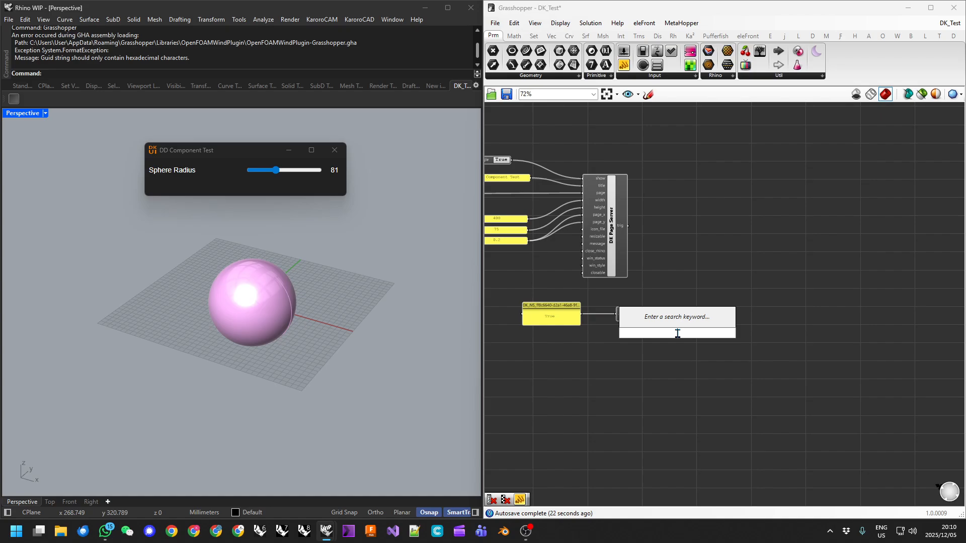
type("#dd")
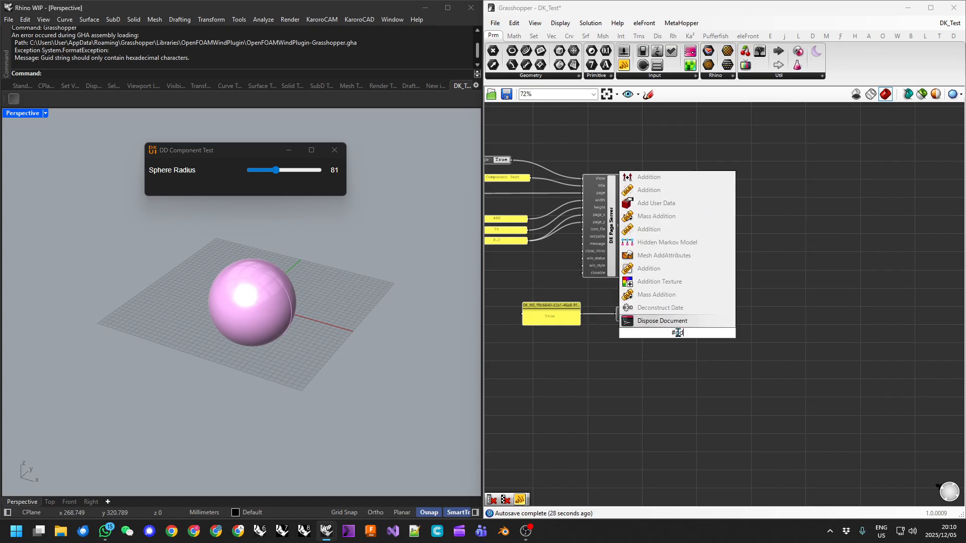
left_click(648, 323)
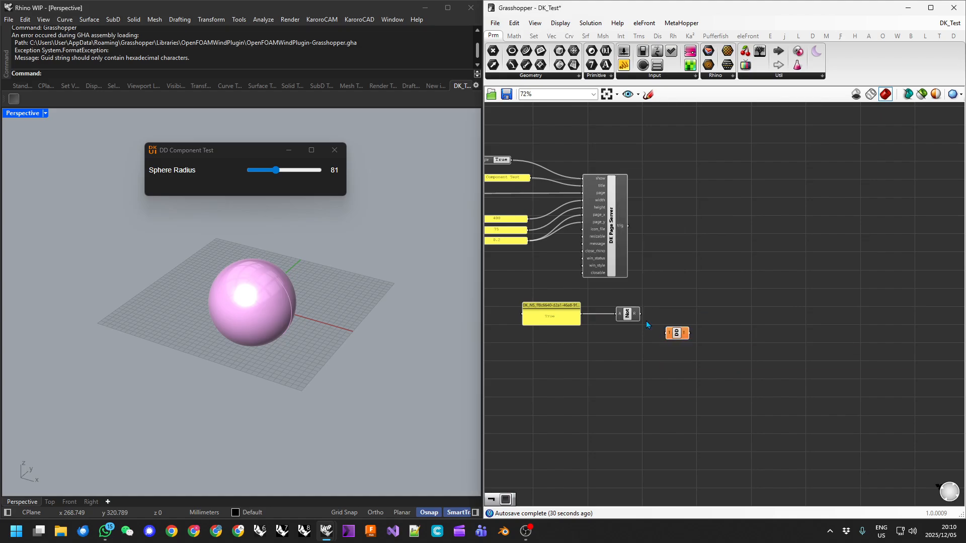
double_click(641, 390)
type("dis")
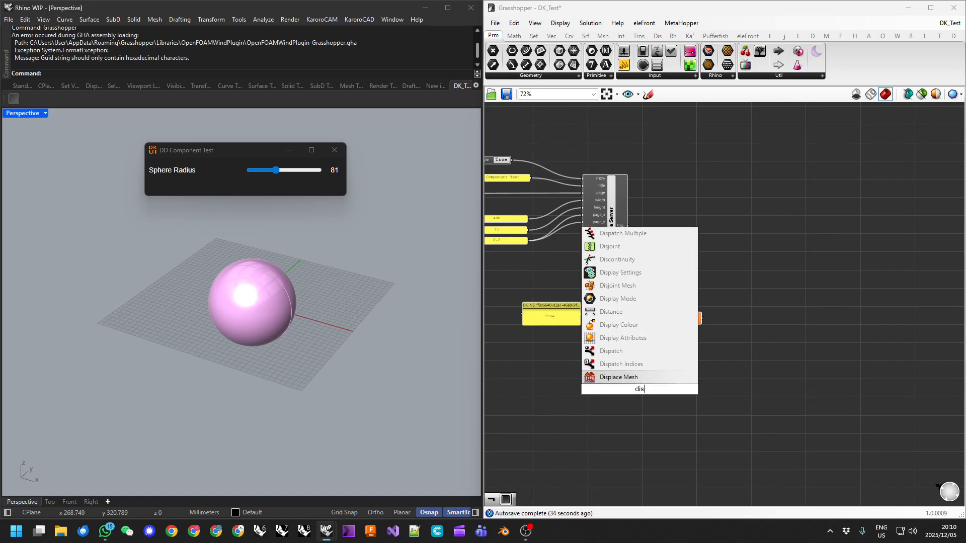
type("p")
key("BackSpace")
key("BackSpace")
key("BackSpace")
key("BackSpace")
left_click(816, 345)
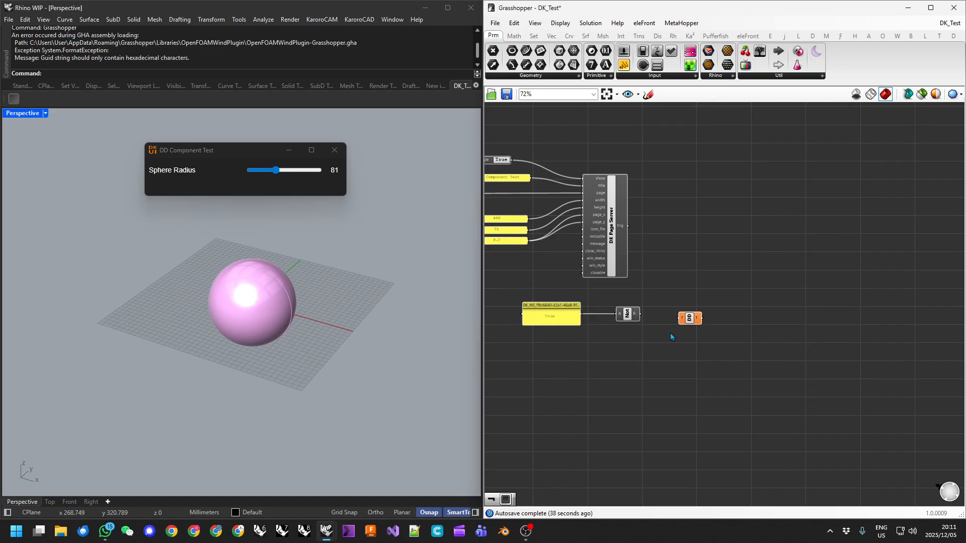
Wire the Not component's R output into the DD component's T input.
scroll(614, 360, "up", 5)
left_click_drag(657, 283, 738, 288)
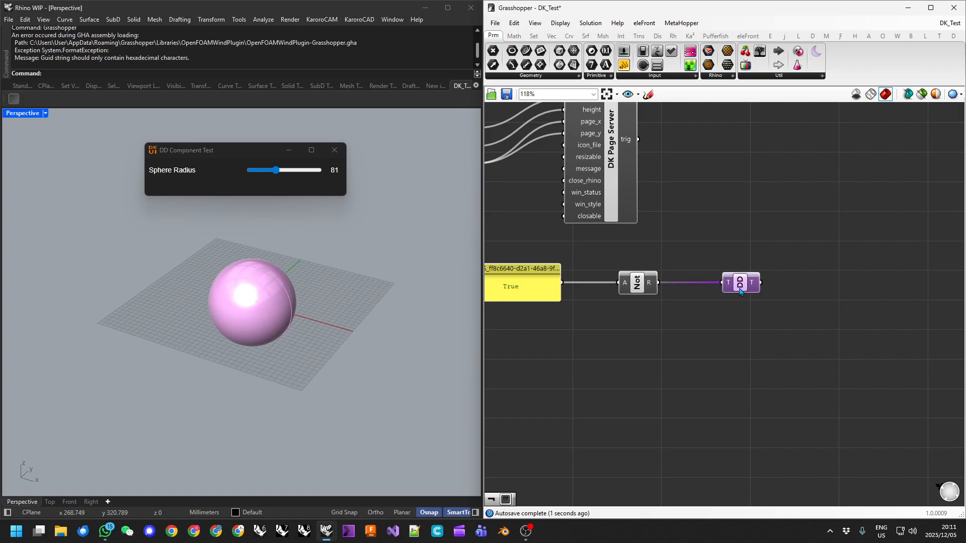
scroll(734, 297, "down", 5)
right_click_drag(725, 301, 773, 297)
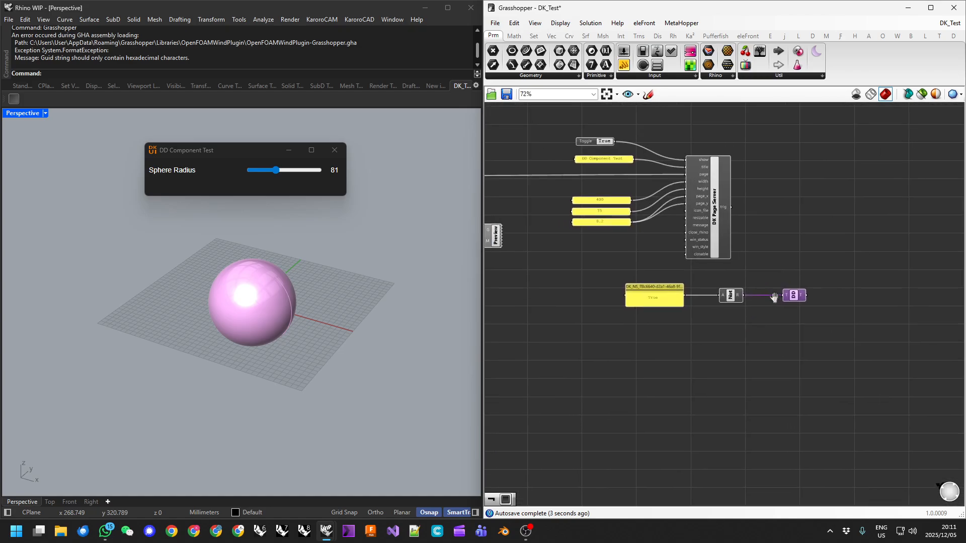
Save the definition and rearrange the True status panel and DD component closer to the Not gate.
left_click(507, 95)
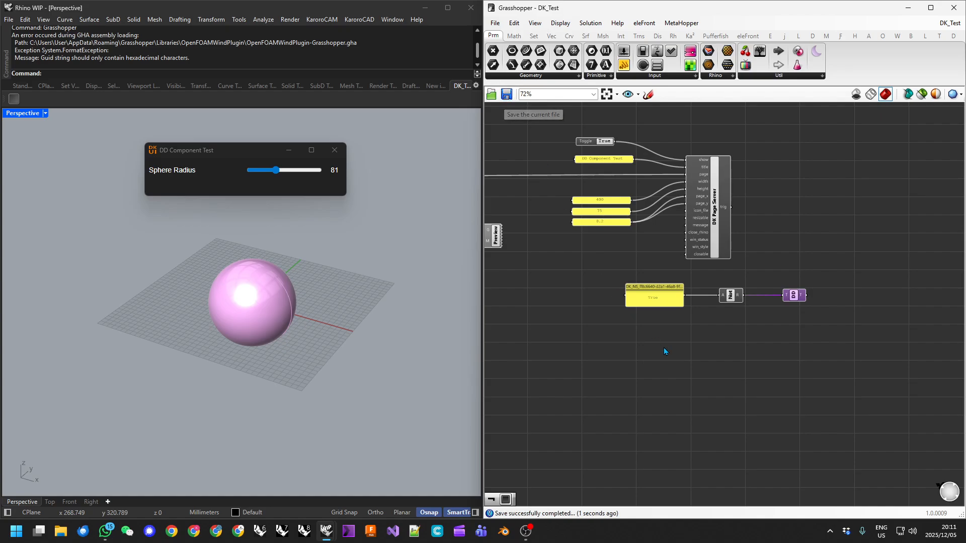
scroll(714, 352, "down", 2)
right_click_drag(718, 355, 725, 333)
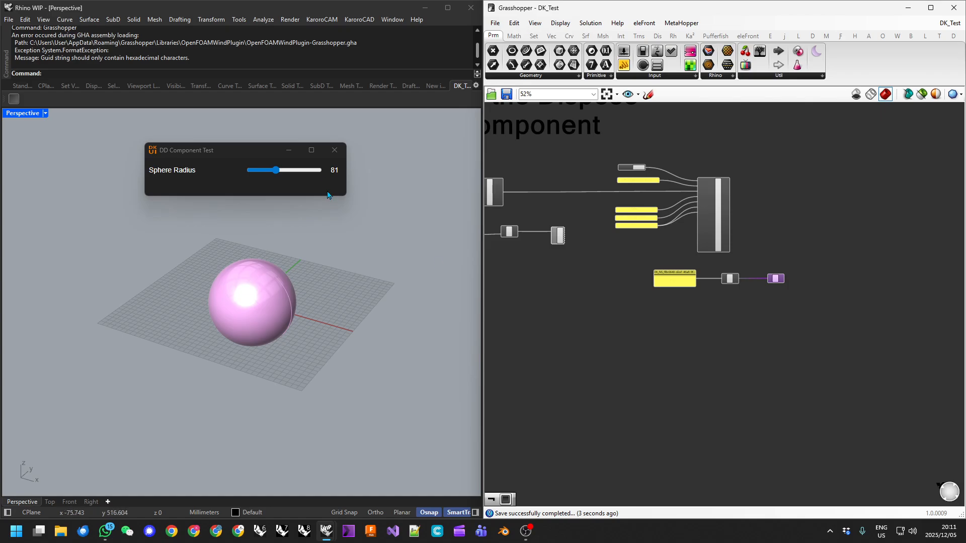
scroll(774, 294, "up", 2)
scroll(773, 290, "up", 4)
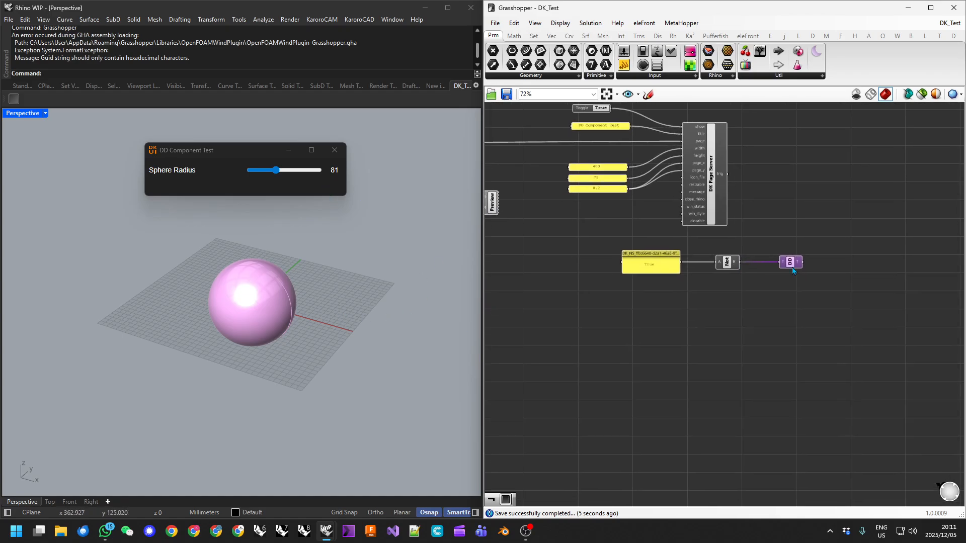
right_click_drag(723, 259, 750, 254)
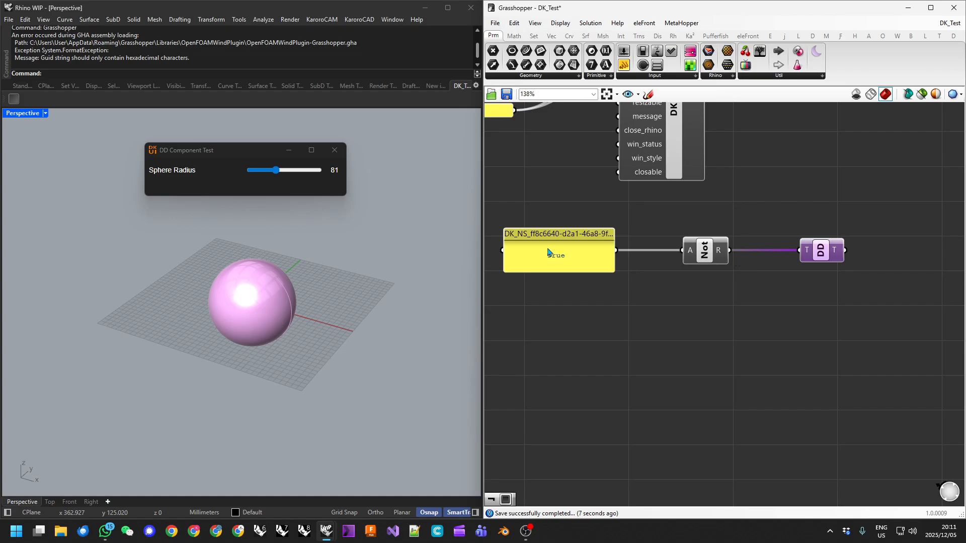
left_click_drag(559, 236, 573, 236)
left_click_drag(831, 252, 804, 252)
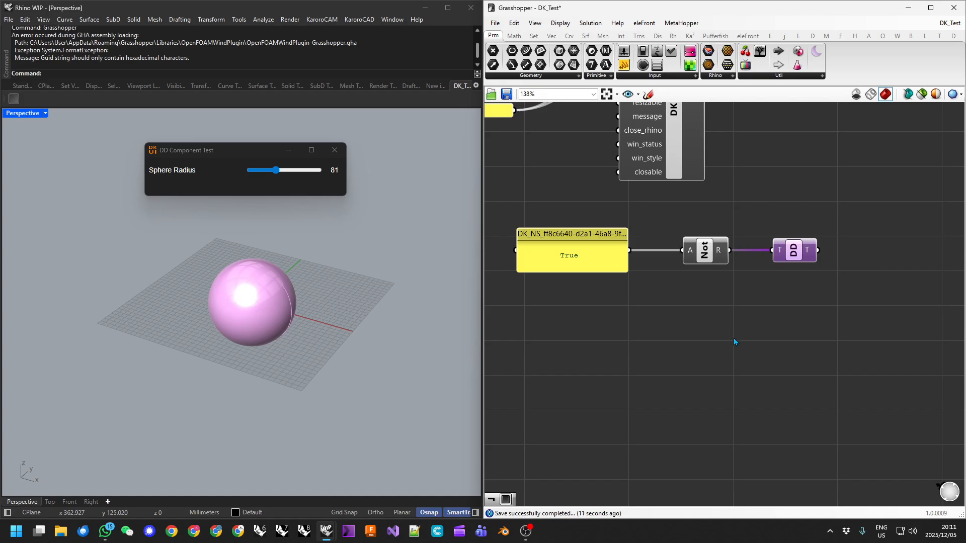
Set Sphere Radius in the DD Component Test window to 95.
scroll(734, 338, "down", 6)
right_click_drag(732, 325, 771, 317)
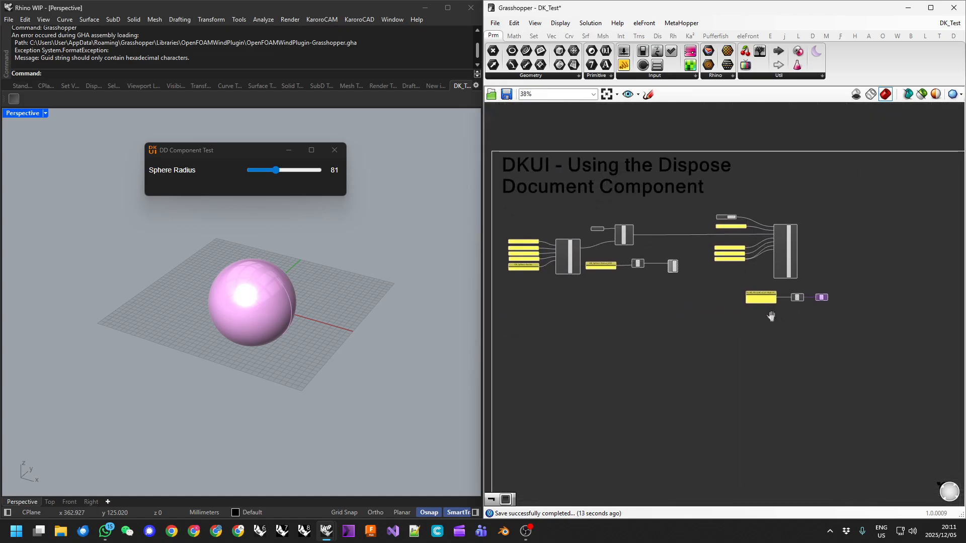
mouse_move(276, 171)
left_mouse_down()
mouse_move(301, 174)
mouse_move(262, 171)
mouse_move(290, 171)
mouse_move(280, 171)
left_mouse_up()
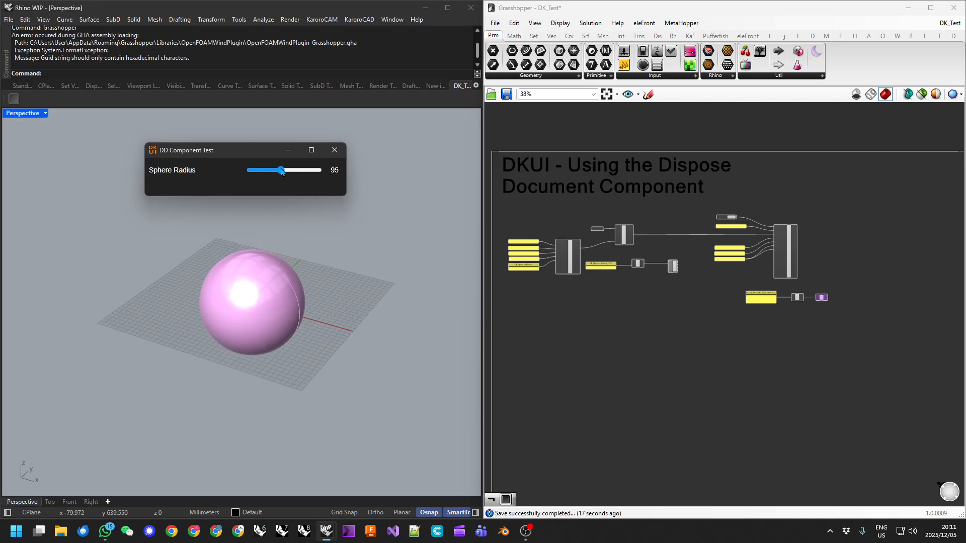
Repeatedly close the test window and reopen DK_Test, confirming it returns with Sphere Radius 81.
left_click(335, 152)
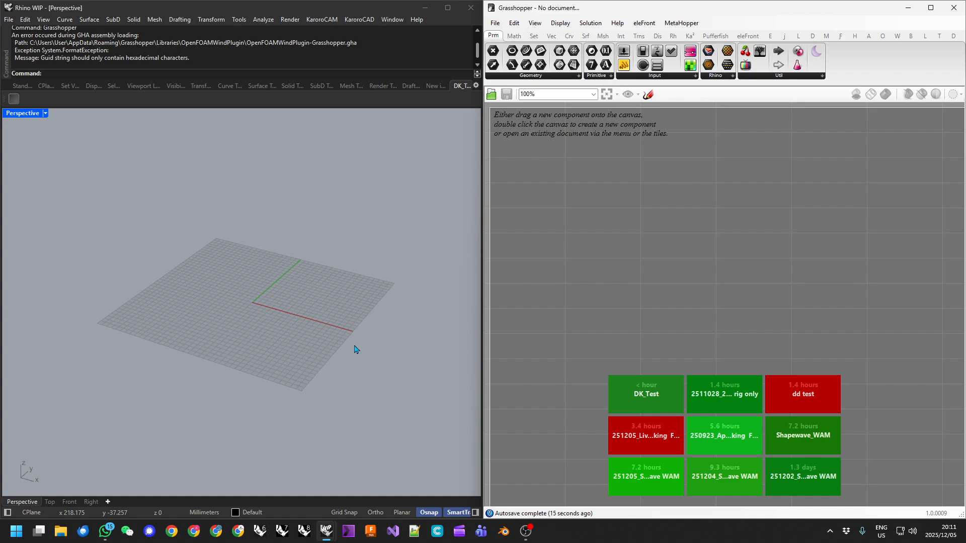
left_click(647, 407)
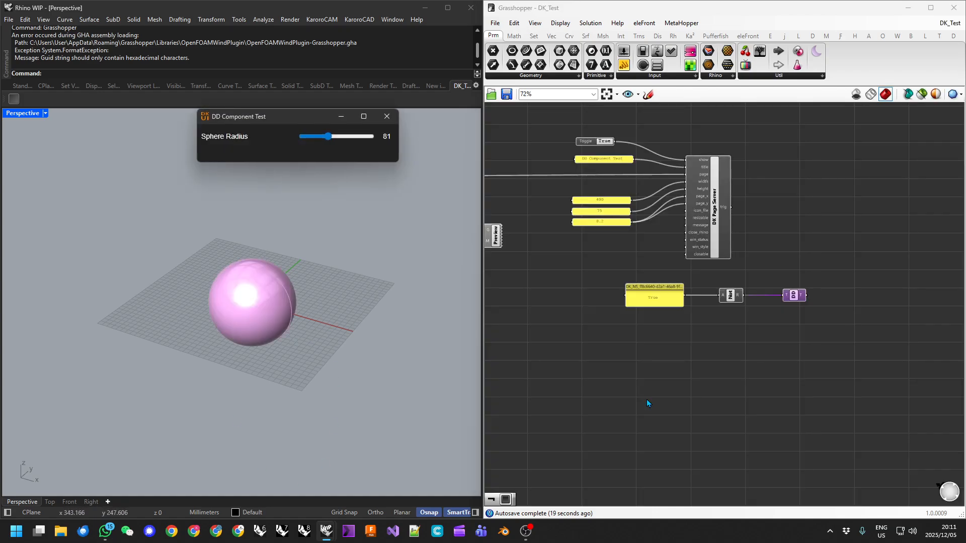
double_click(606, 144)
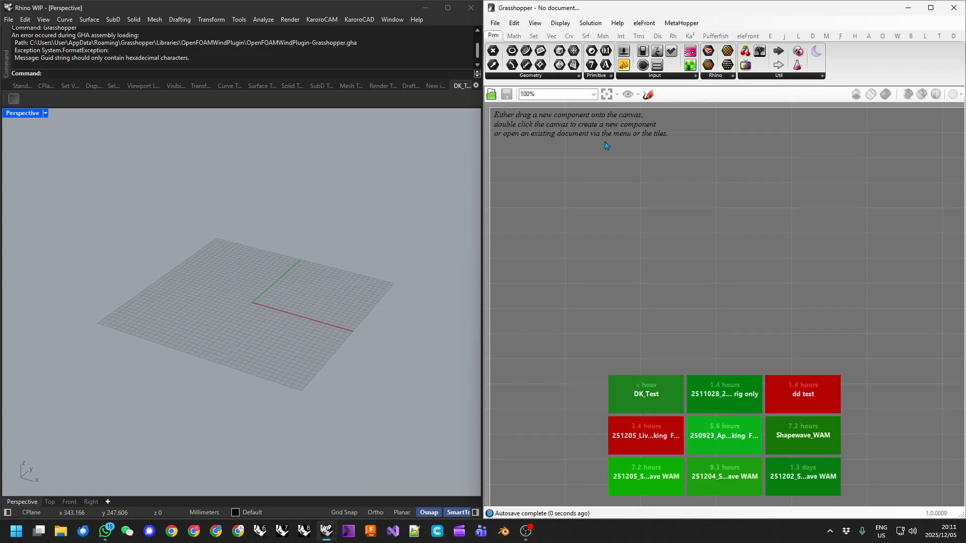
left_click(648, 397)
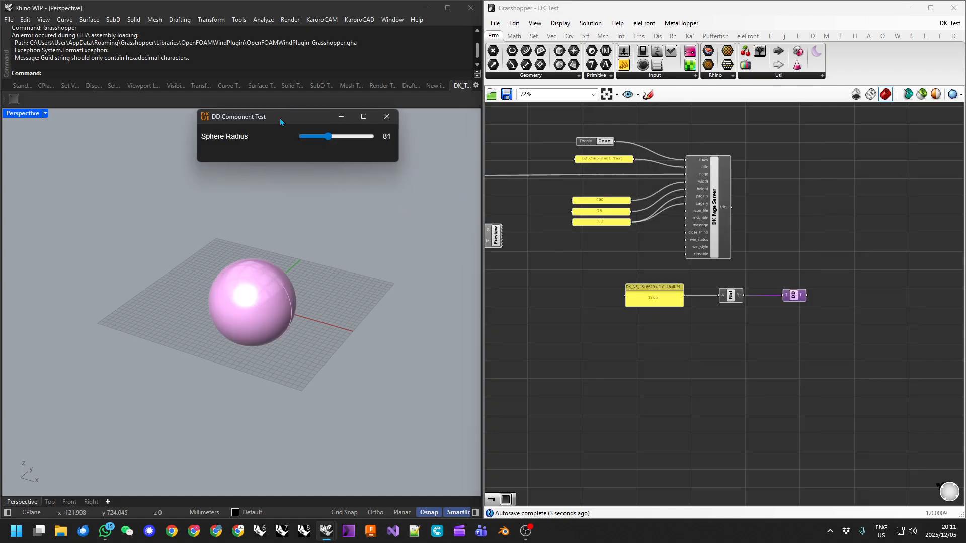
left_click_drag(283, 117, 245, 142)
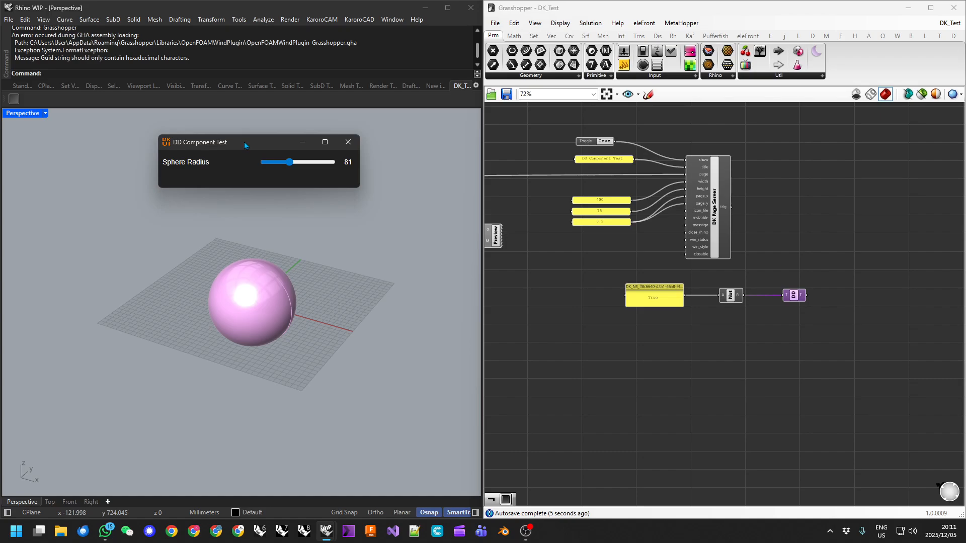
left_click(348, 142)
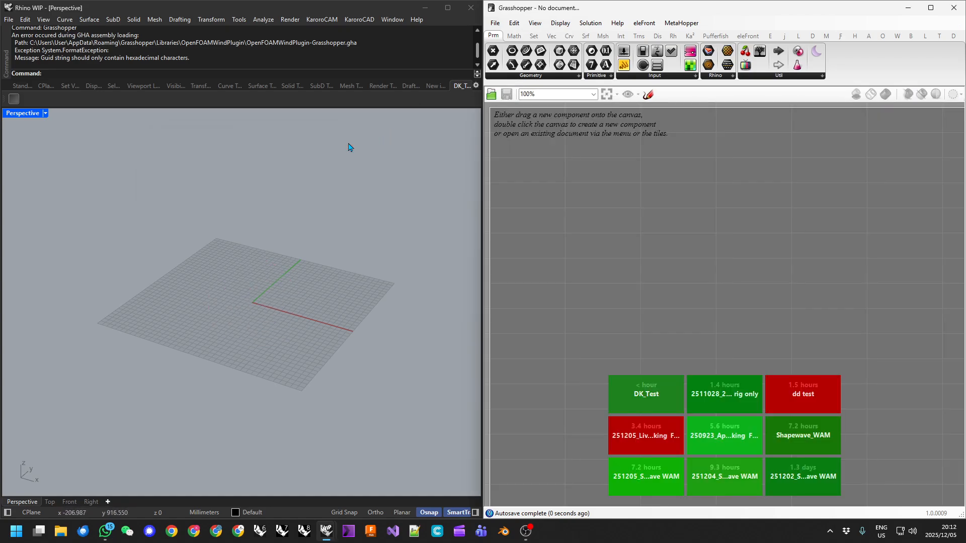
left_click(645, 395)
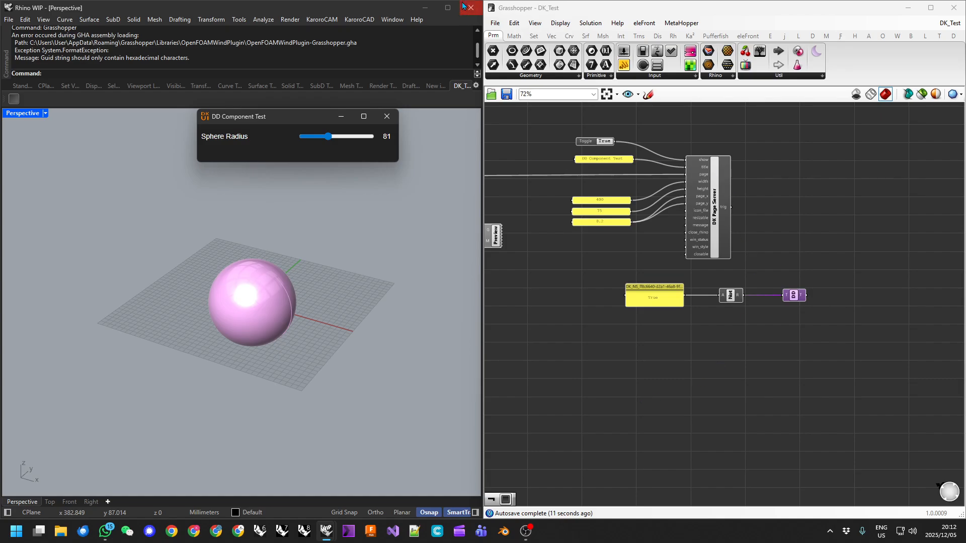
Save DK_Test and open Rhino's Script Editor via Tools > Script > Edit.
left_click(507, 94)
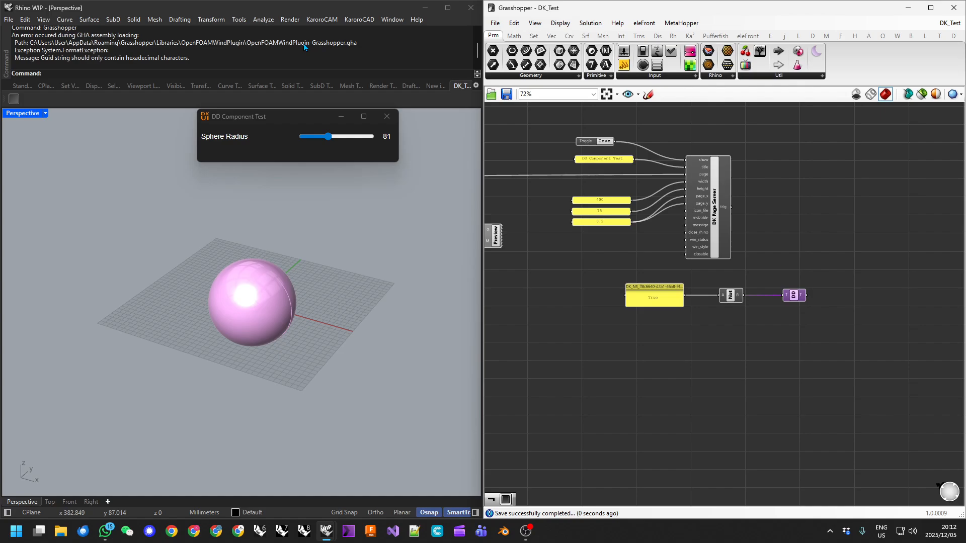
left_click(238, 20)
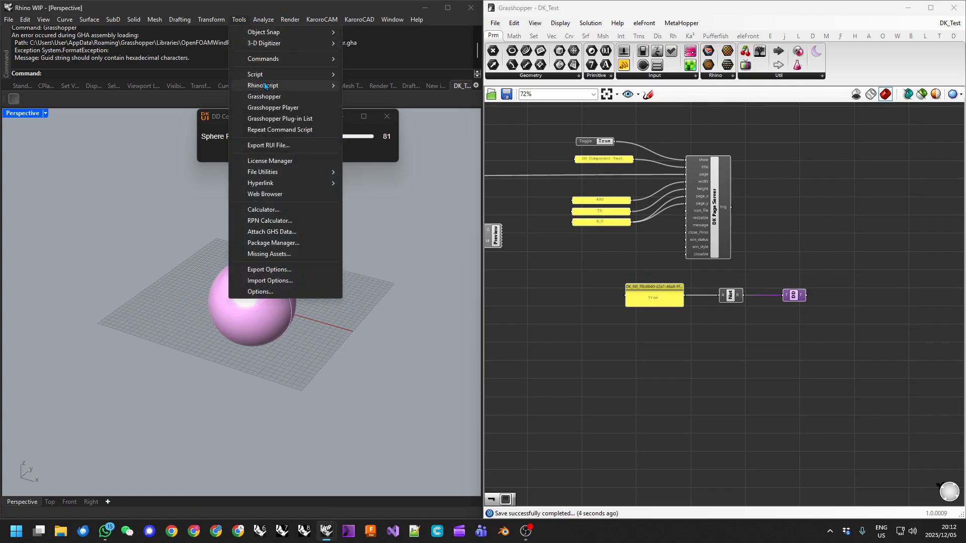
mouse_move(302, 75)
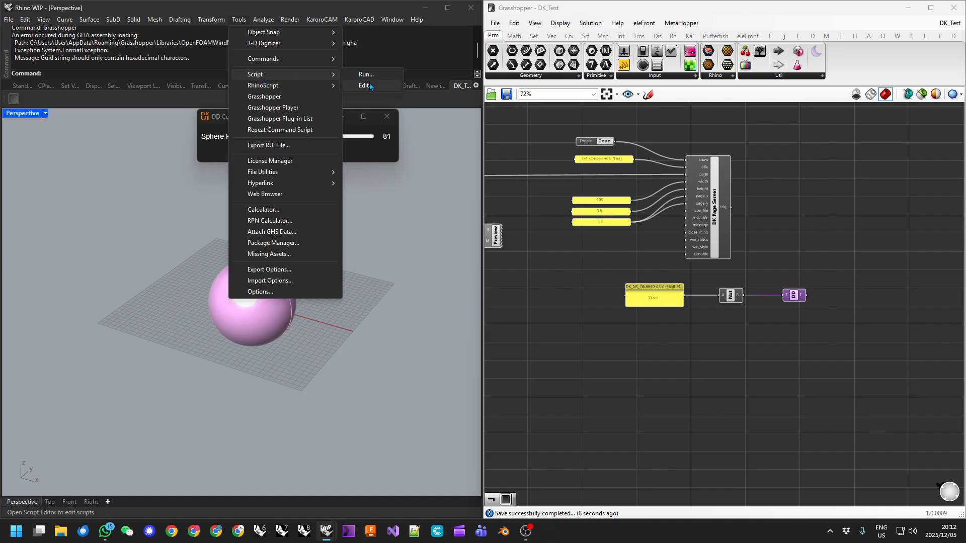
left_click(369, 85)
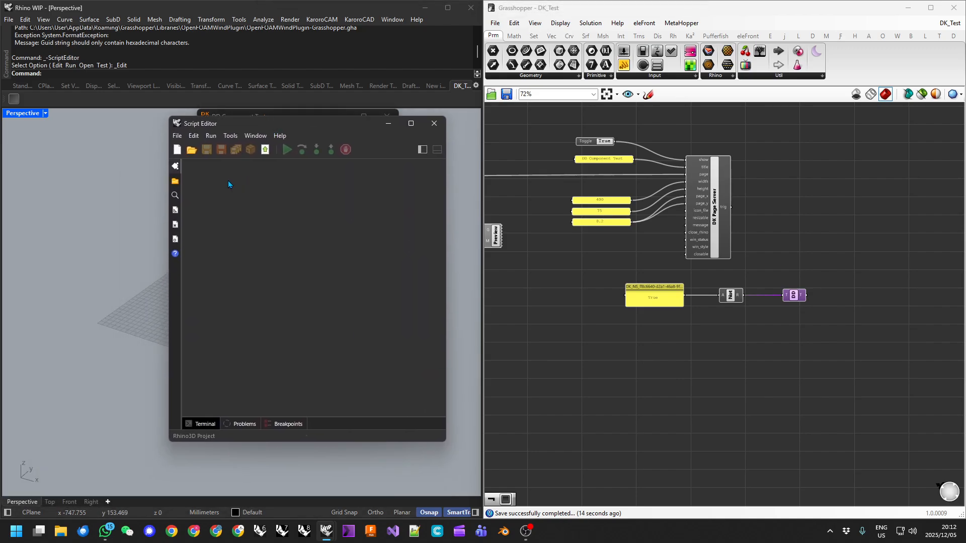
Open the DK_Test.rhproj project in the Script Editor.
left_click(177, 137)
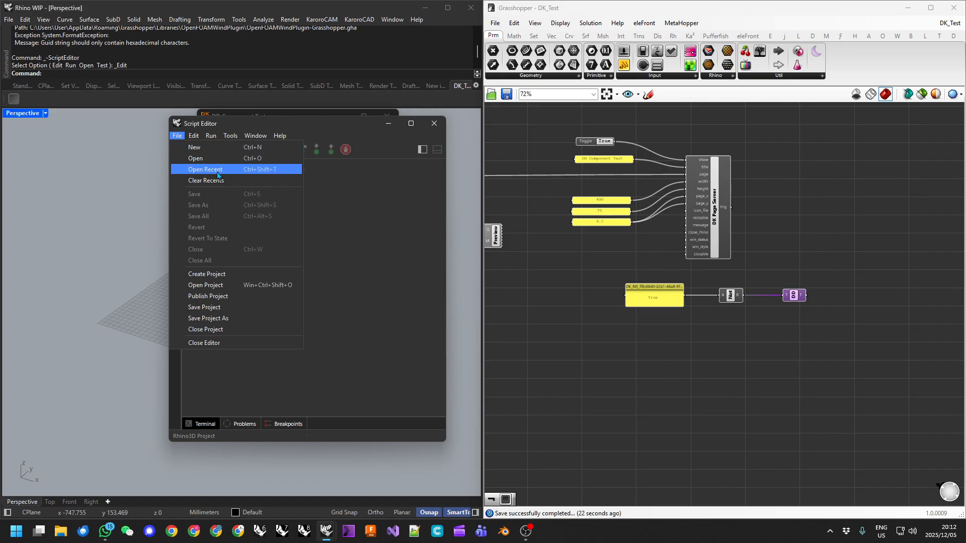
left_click(216, 284)
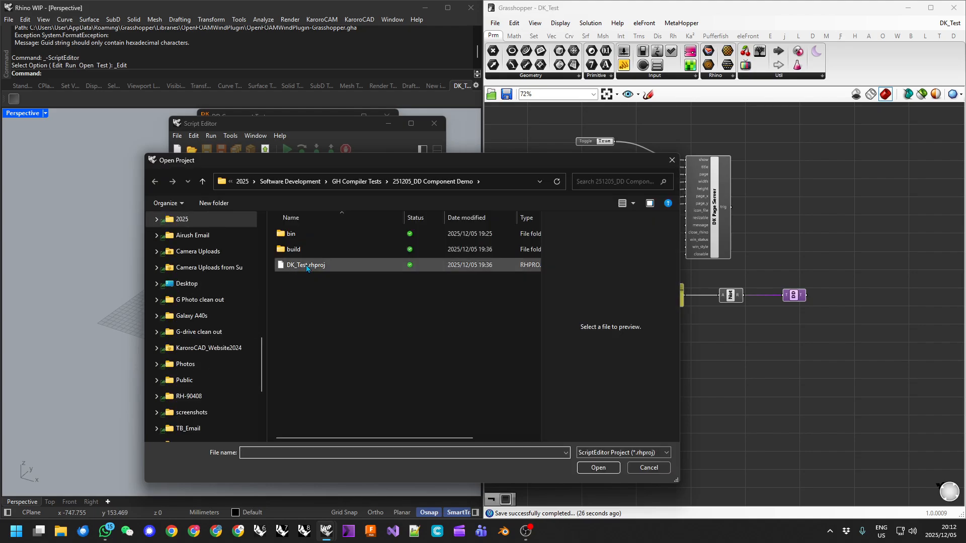
left_click(599, 467)
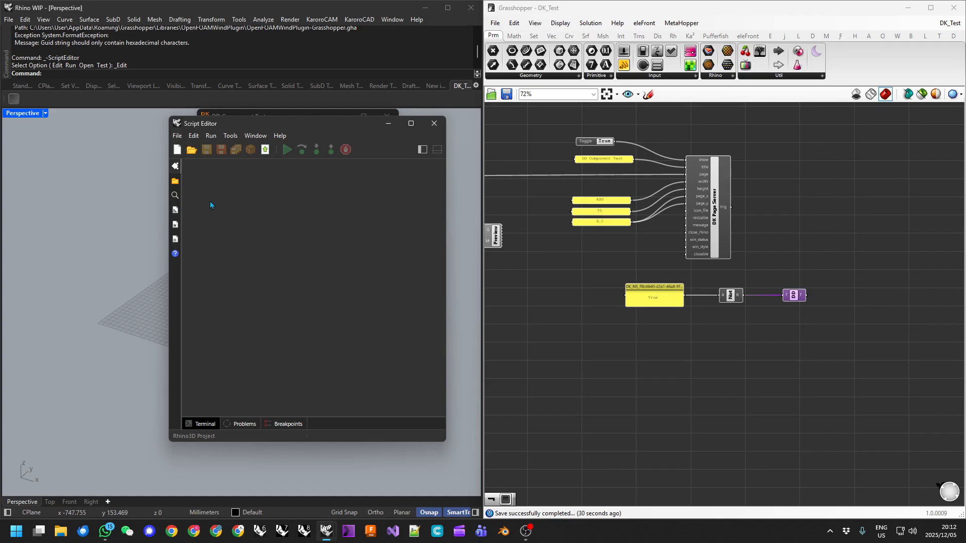
Show and widen the Explorer panel to display the DK_Test project tree.
mouse_move(294, 125)
left_mouse_down()
mouse_move(305, 123)
mouse_move(298, 117)
left_mouse_up()
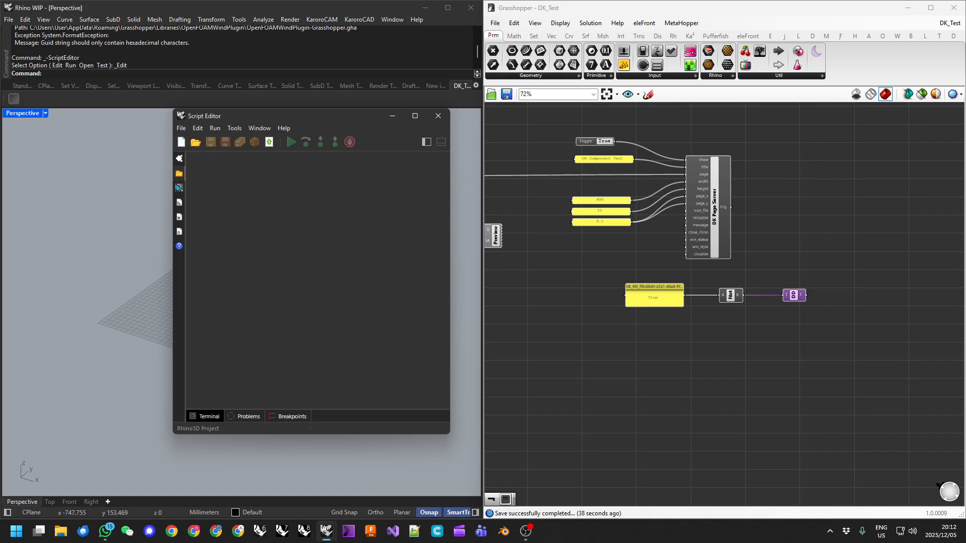
left_click(179, 173)
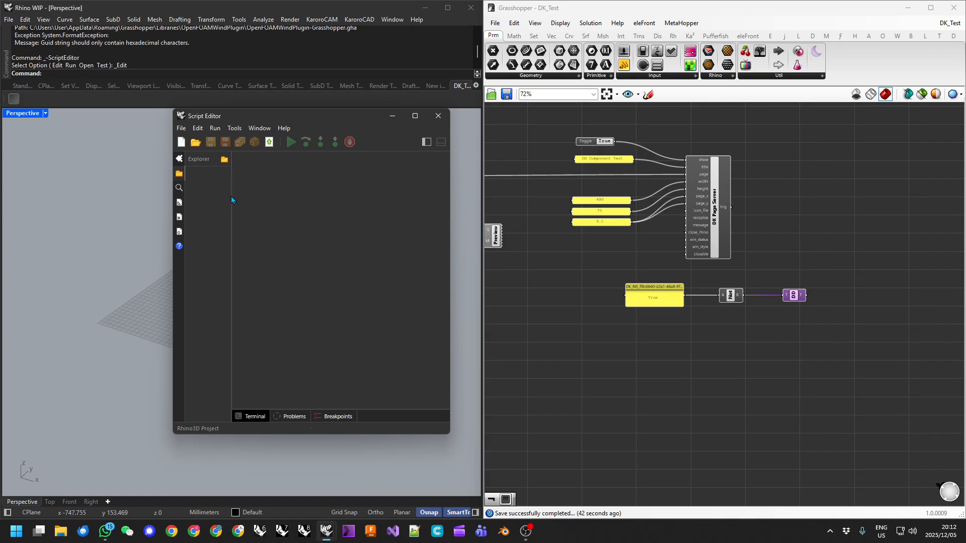
left_click_drag(232, 200, 270, 200)
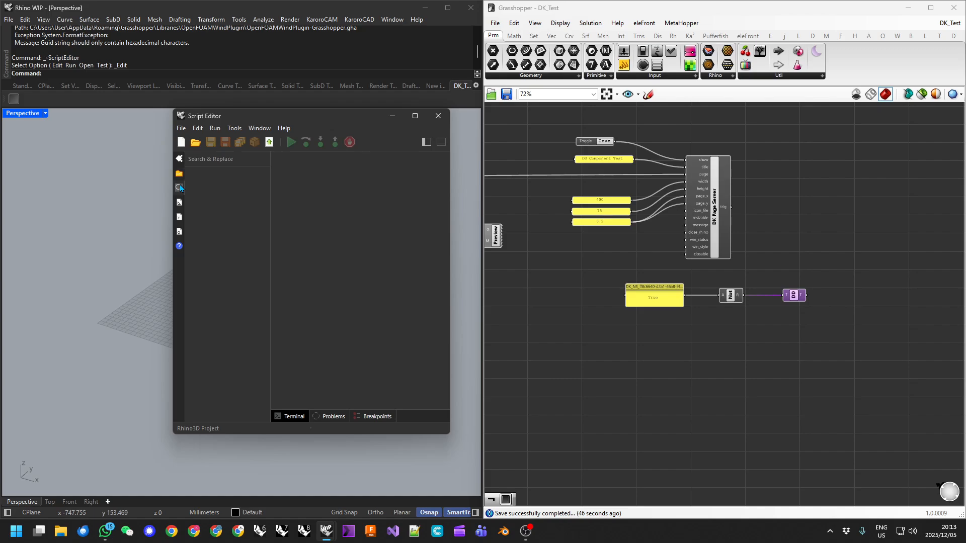
left_click(179, 159)
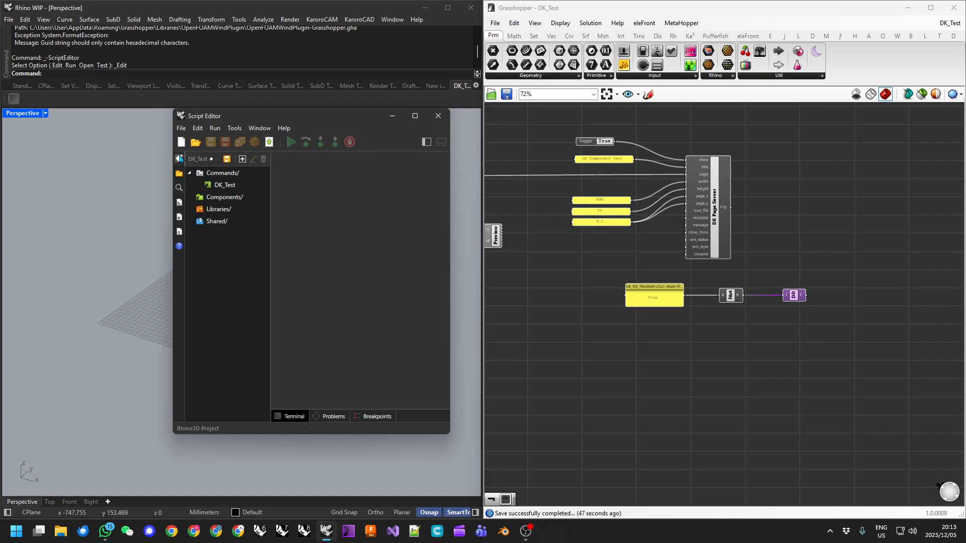
Save the DK_Test definition and publish it as version 0.2 into build2/, then open the output folder.
left_click(215, 185)
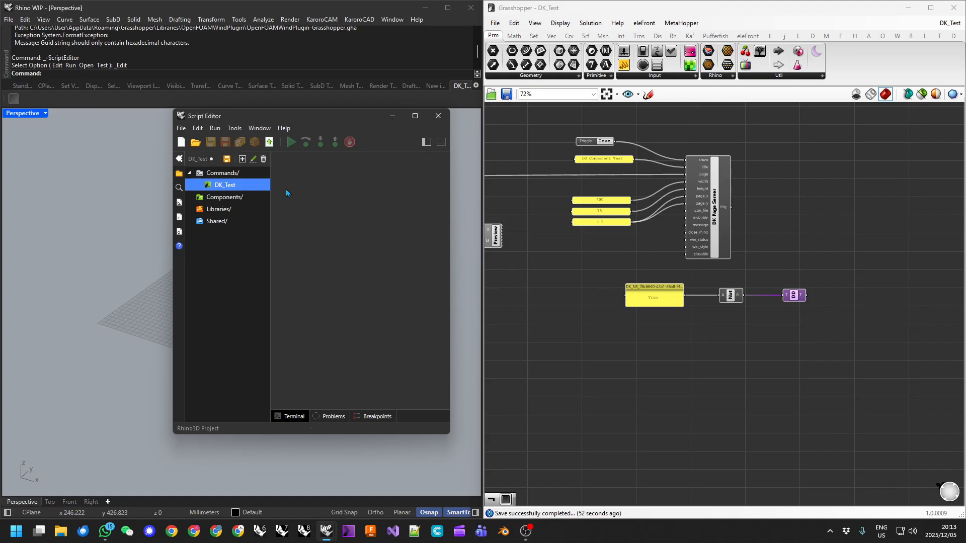
left_click(506, 94)
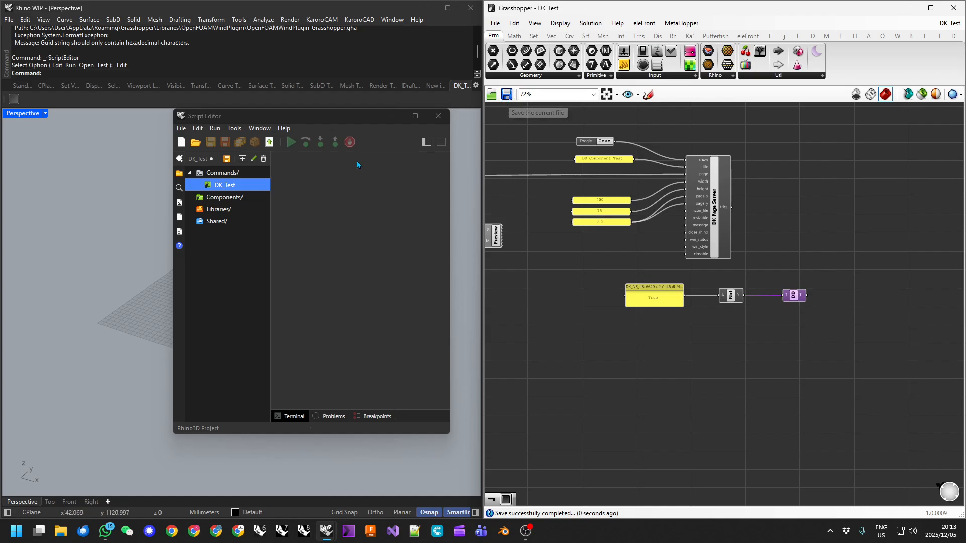
left_click(270, 143)
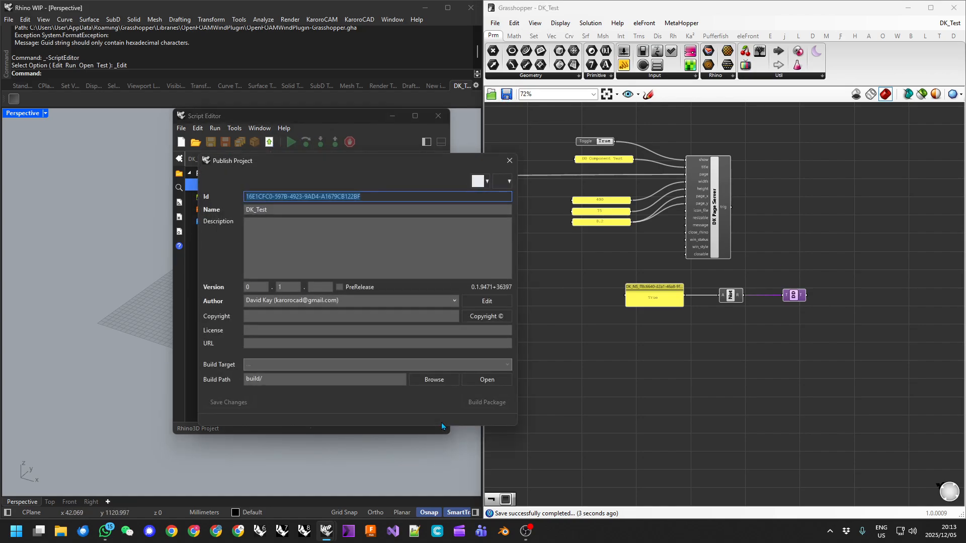
double_click(286, 291)
type("2")
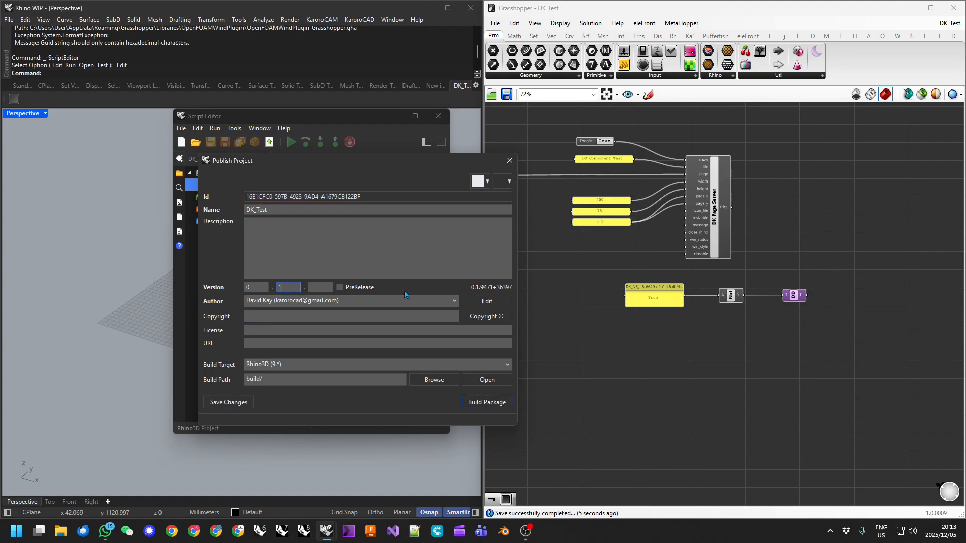
left_click(262, 380)
type("2")
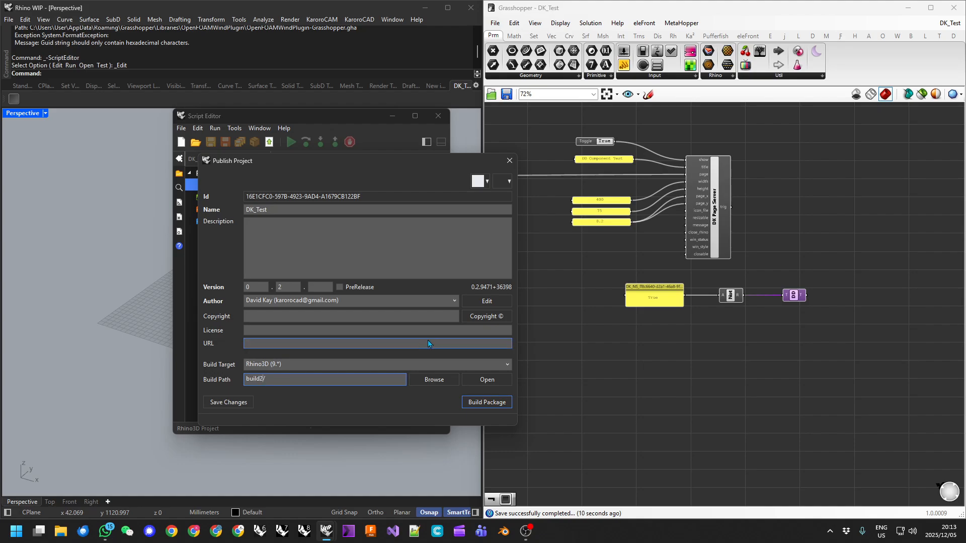
left_click(481, 402)
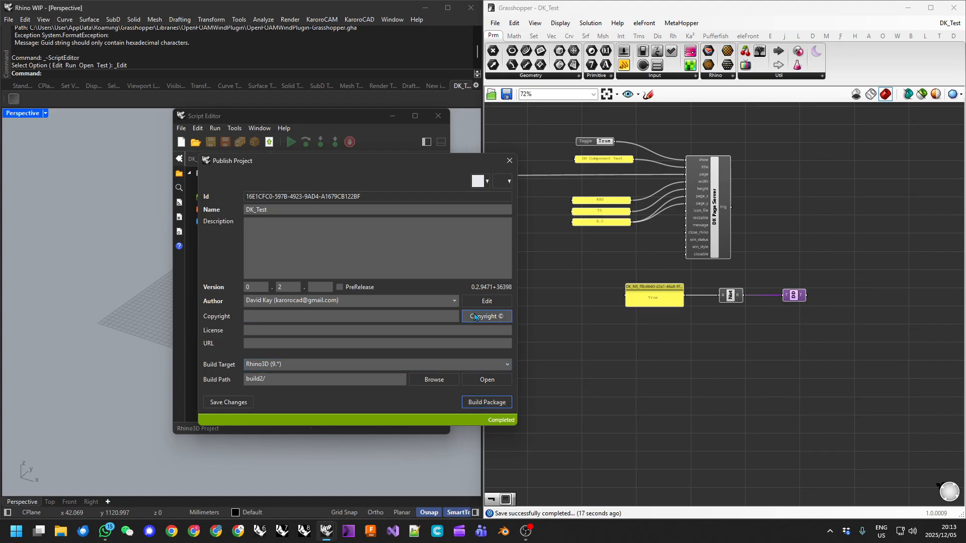
left_click(488, 381)
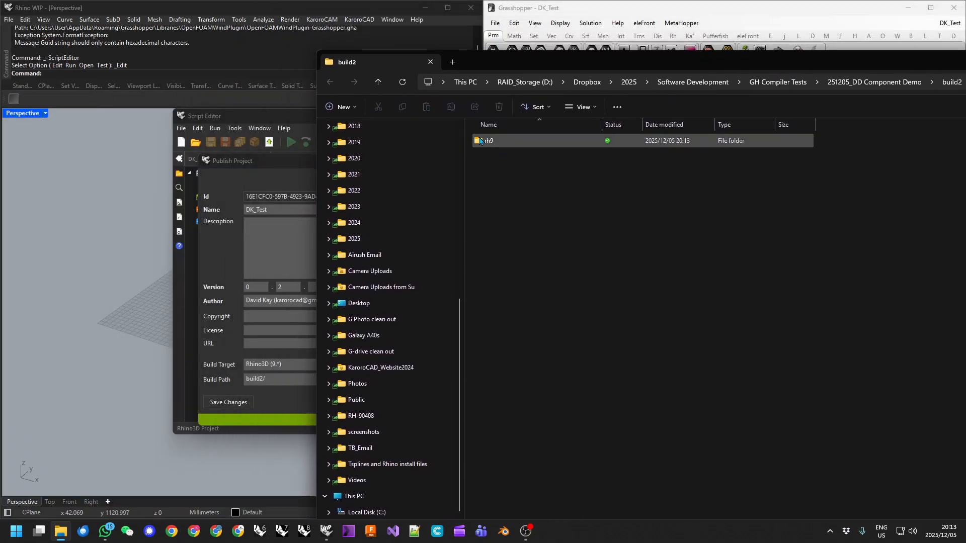
Open the rh9 build folder, select the .yak package, and close the Publish Project window.
double_click(485, 141)
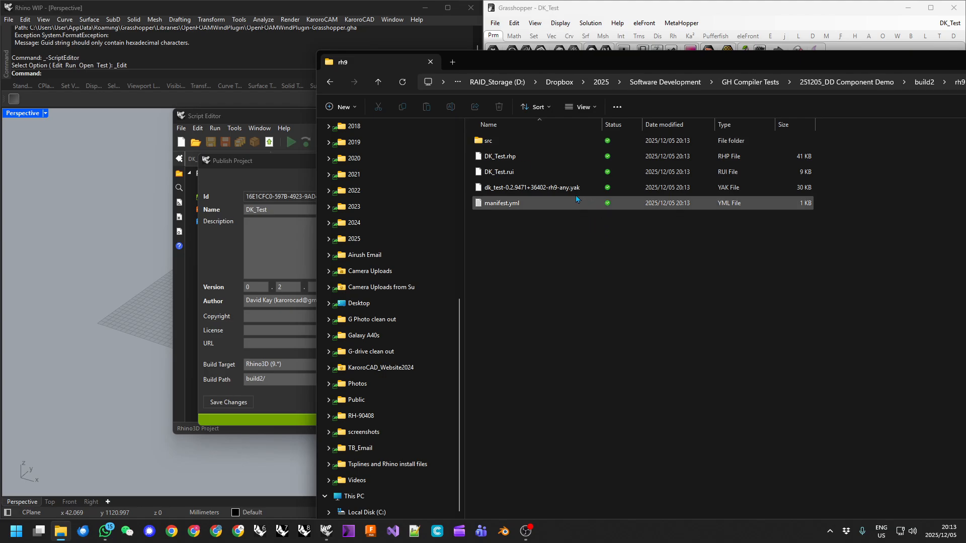
left_click(529, 189)
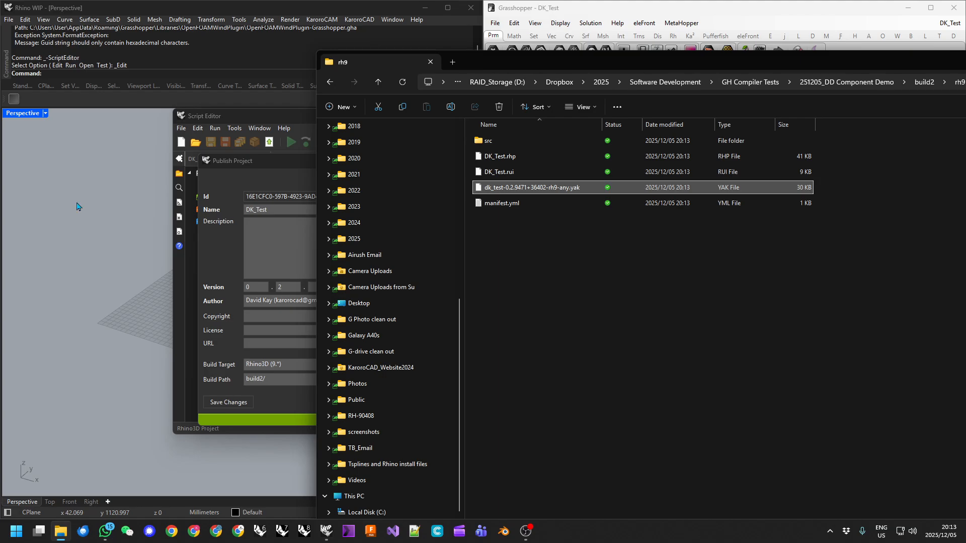
left_click(262, 164)
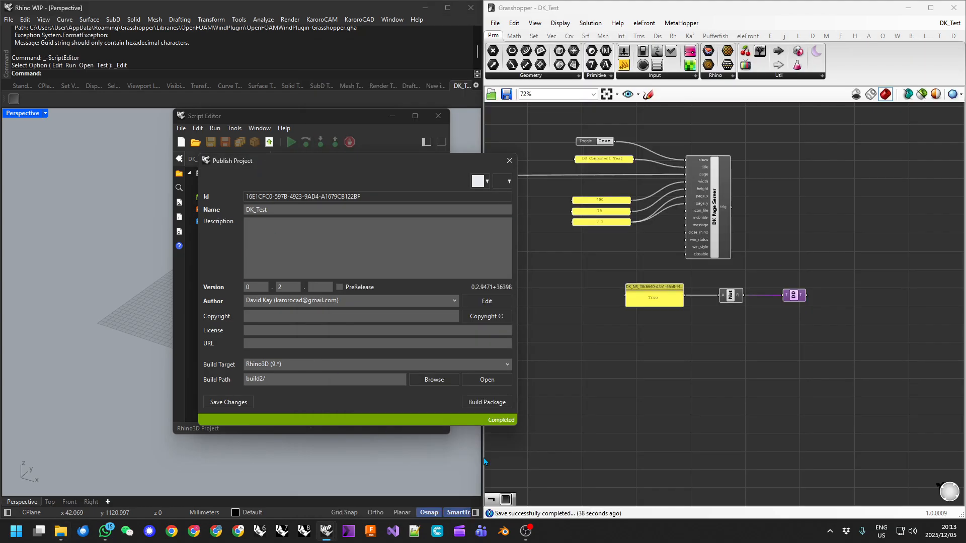
left_click(509, 161)
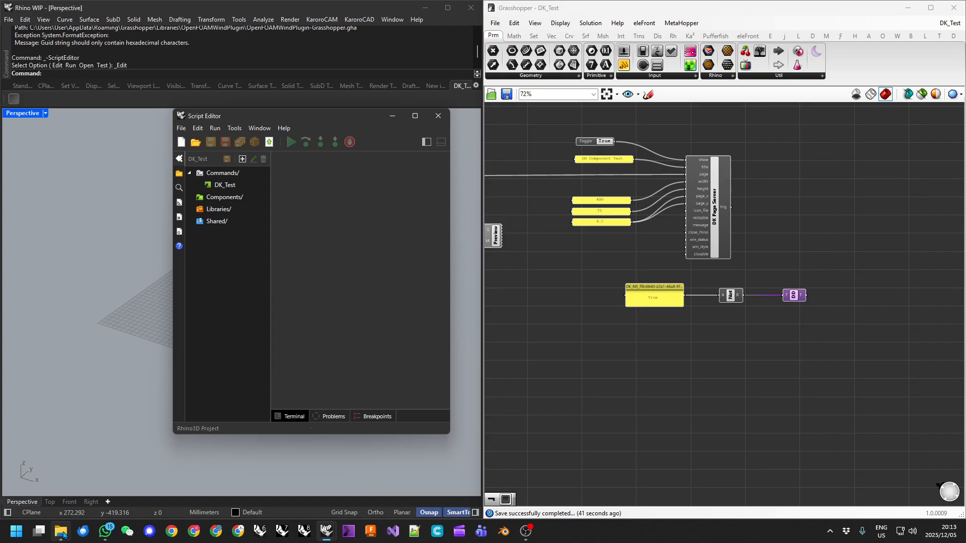
Drag the DK_Test .yak package into Rhino to install it, then close the build folder.
mouse_move(62, 532)
left_click(60, 478)
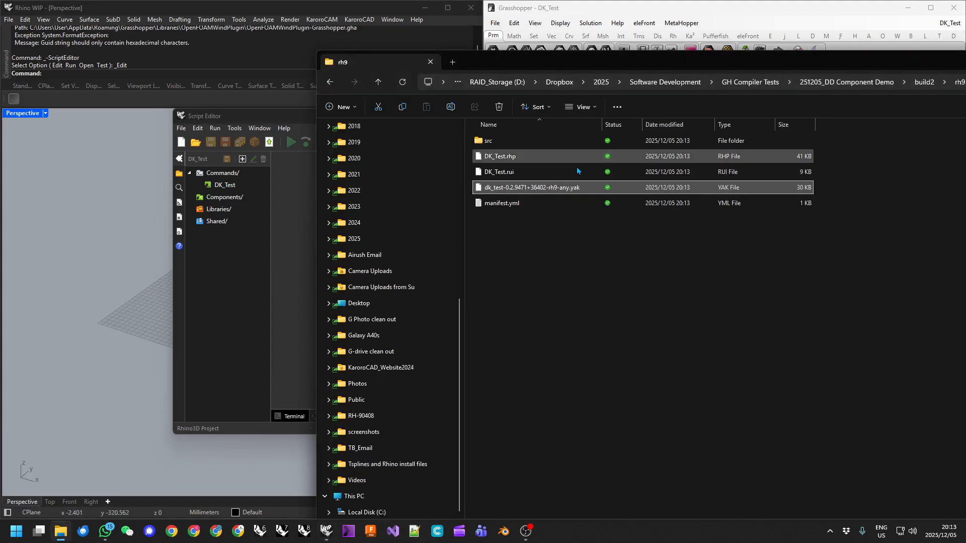
left_click_drag(117, 222, 117, 223)
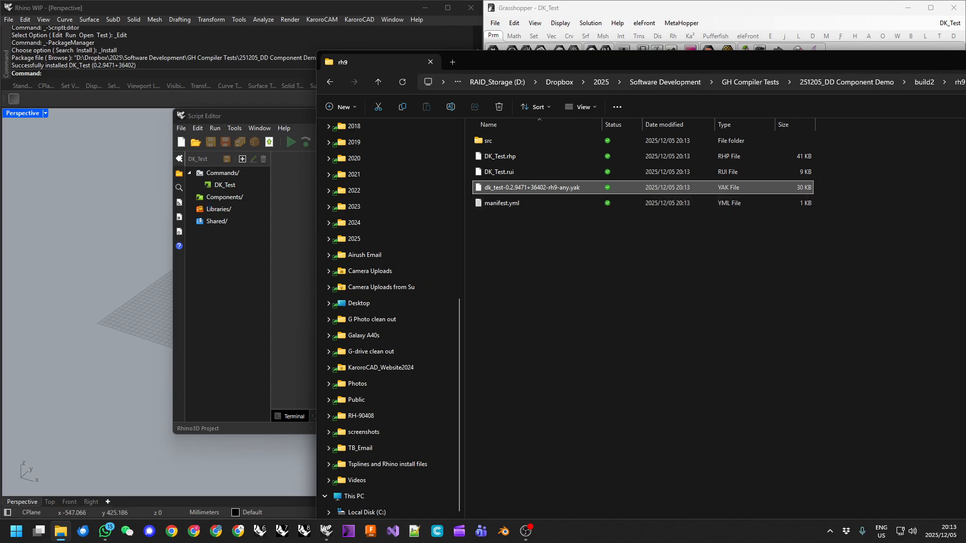
key("alt+F4")
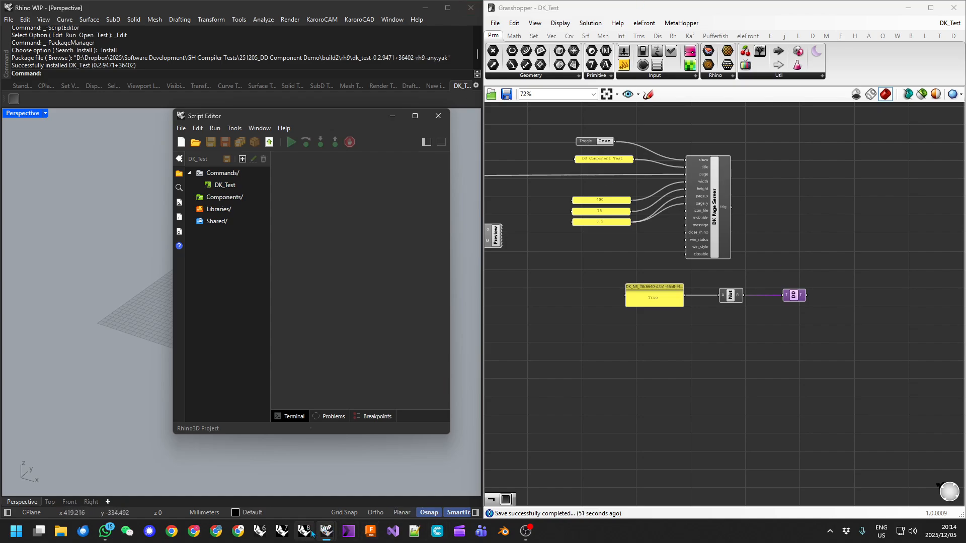
Launch a new Rhino WIP session and run the DK_Test command from the command line.
right_click(326, 531)
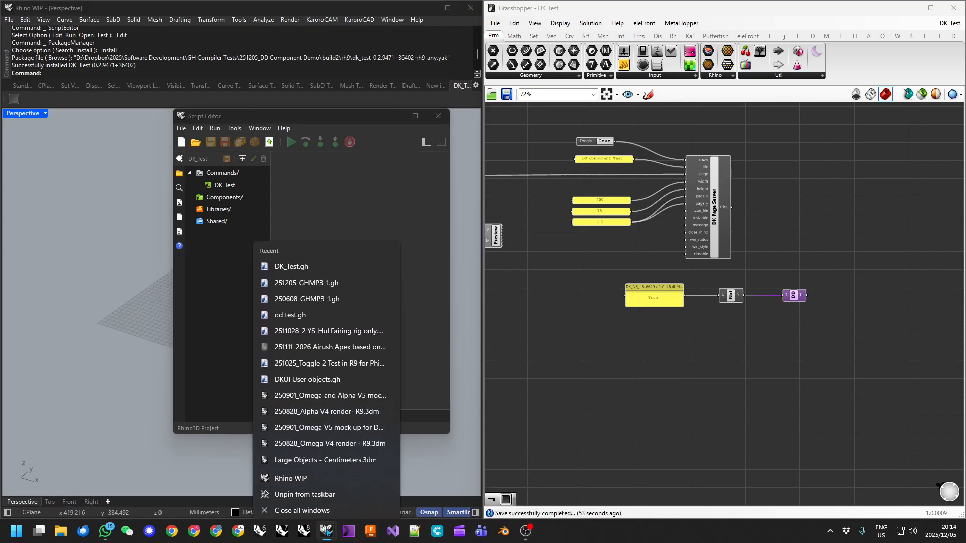
left_click(288, 474)
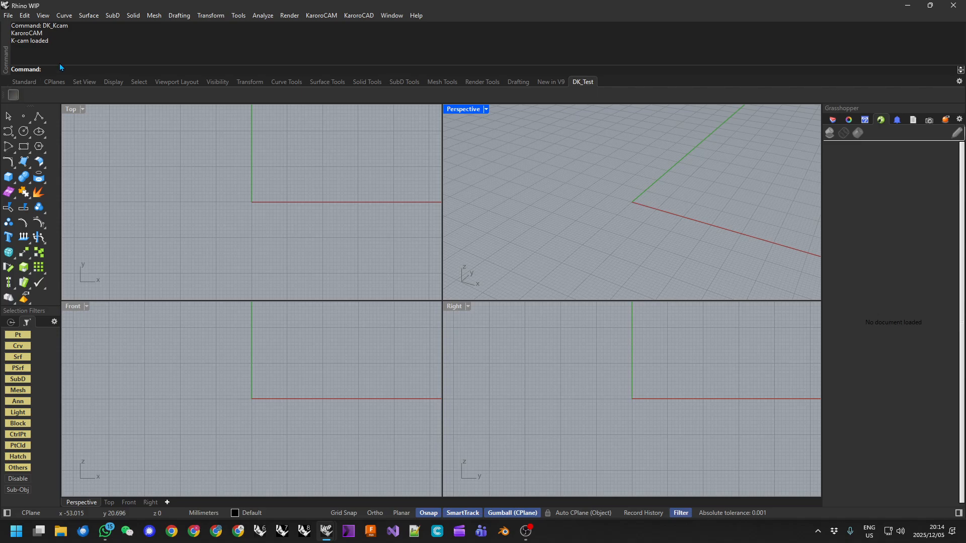
type("DK_Test")
key("Return")
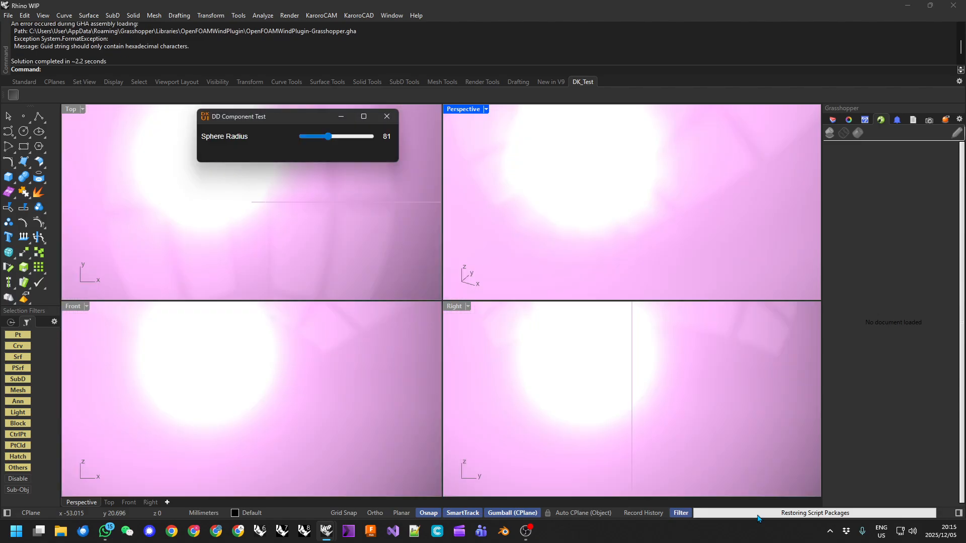
Maximize the Perspective view and drag the Sphere Radius slider up to 161.
double_click(463, 110)
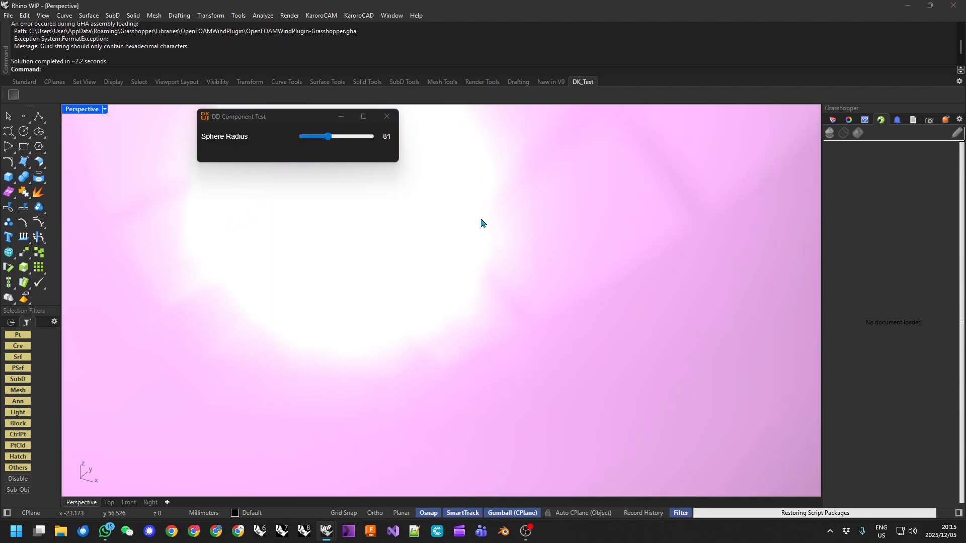
scroll(481, 261, "down", 12)
right_click_drag(497, 296, 466, 276)
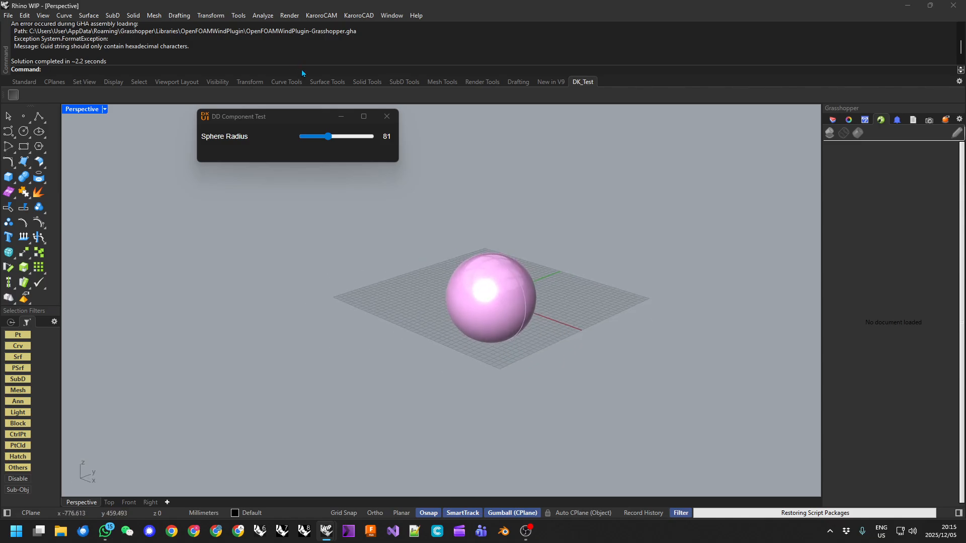
left_click_drag(326, 135, 356, 137)
right_click_drag(455, 323, 536, 282)
scroll(455, 257, "up", 4)
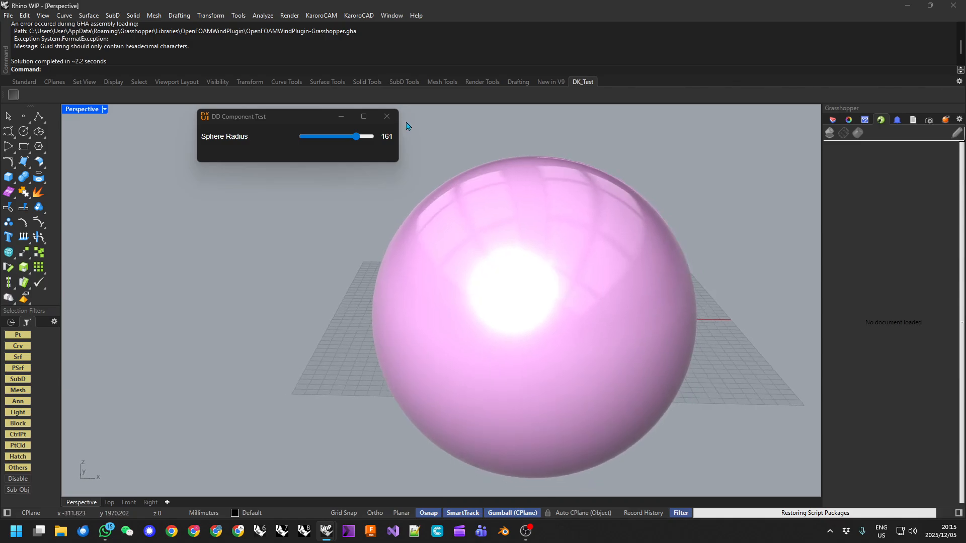
Close and rerun DK_Test to try sphere radii of 151 and about 34.
left_click(390, 117)
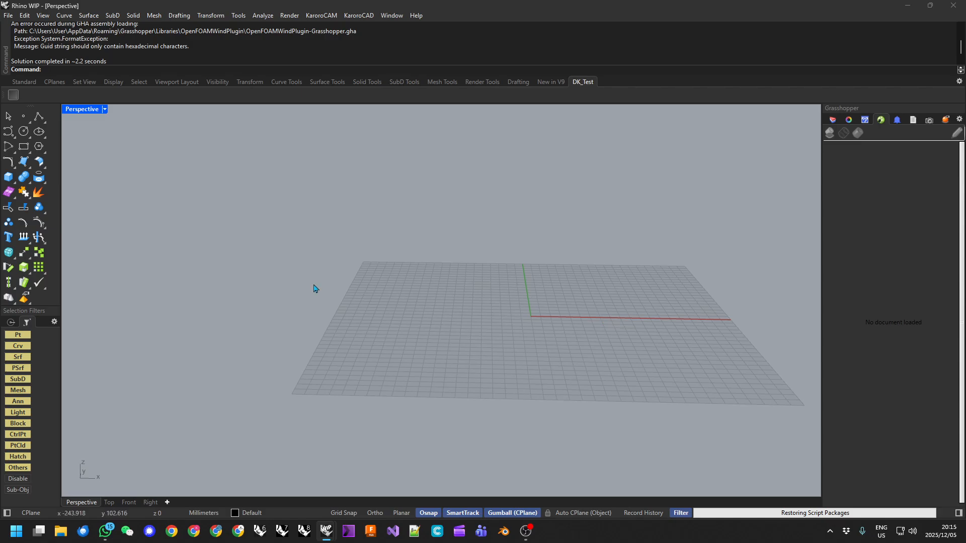
left_click(14, 95)
left_click_drag(328, 136, 353, 136)
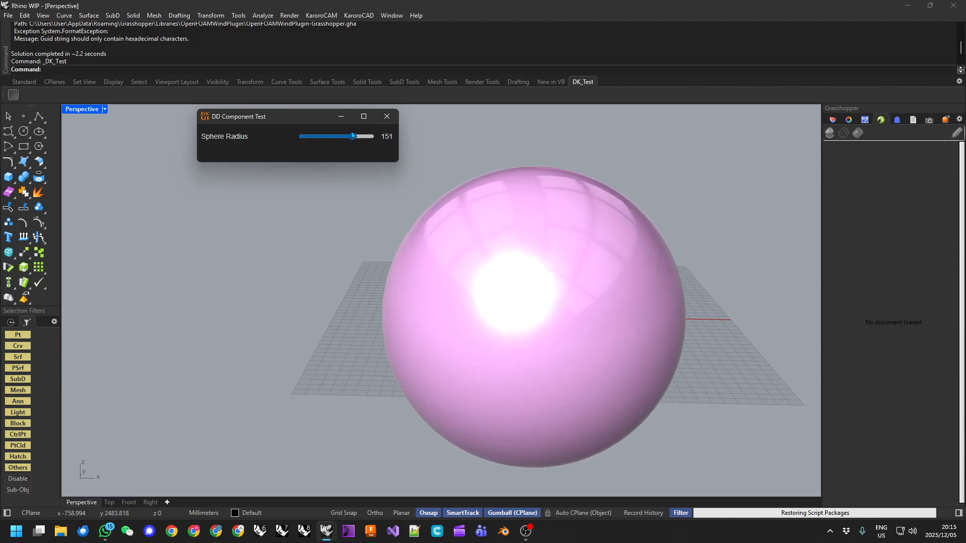
left_click(394, 116)
left_click(15, 96)
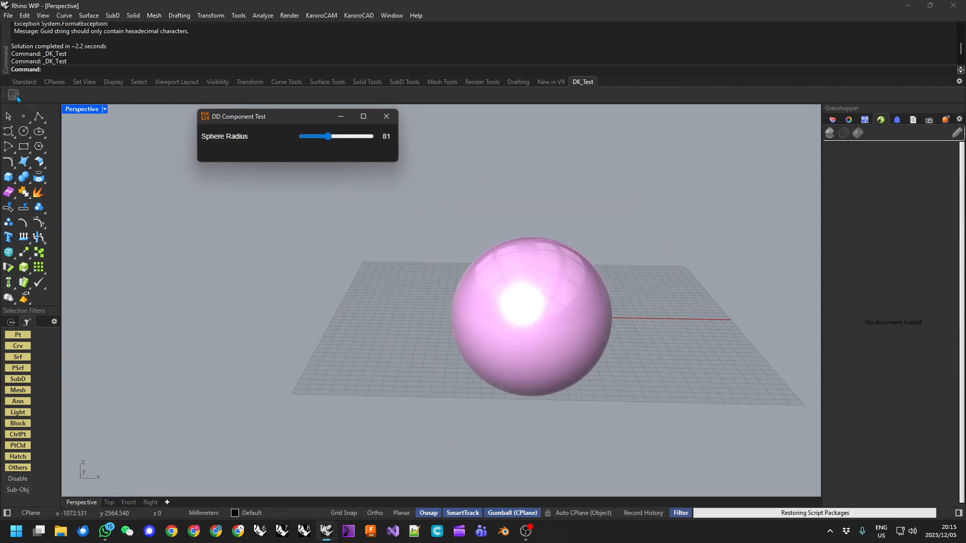
left_click_drag(328, 136, 312, 137)
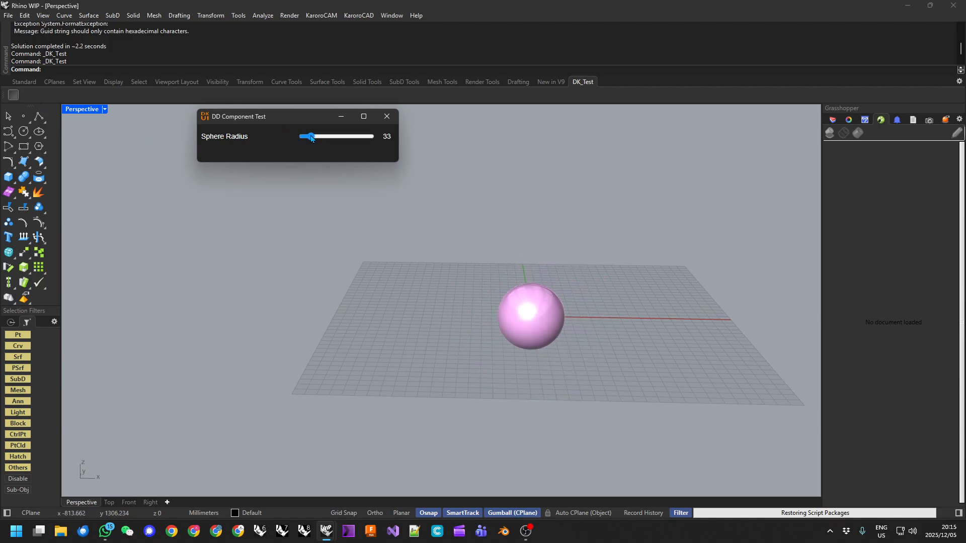
left_click(387, 116)
Rerun DK_Test and orbit the Perspective view around the radius-81 sphere.
left_click(15, 96)
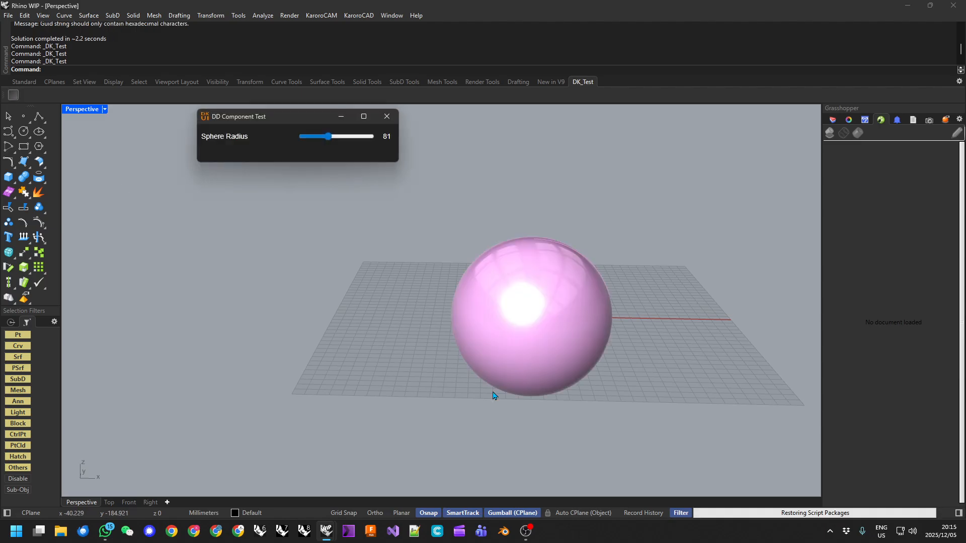
right_click_drag(524, 321, 496, 269)
right_click_drag(377, 285, 435, 295)
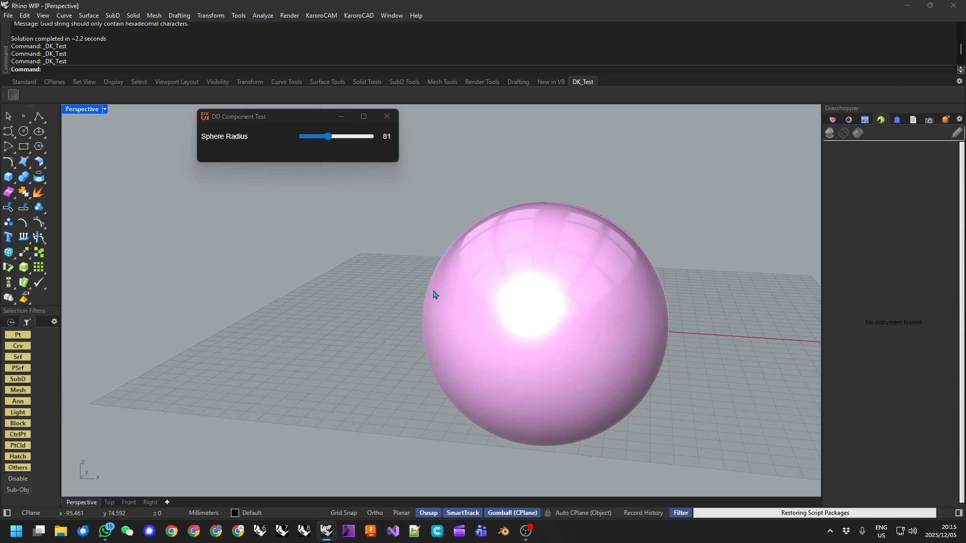
right_click_drag(502, 290, 632, 325)
right_click_drag(305, 263, 401, 254)
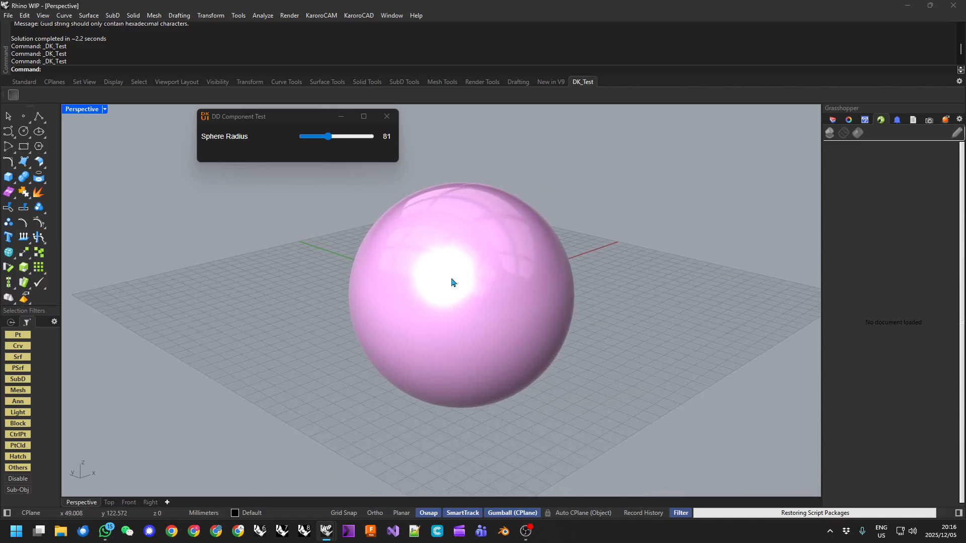
scroll(492, 292, "up", 3)
right_click_drag(507, 287, 484, 268)
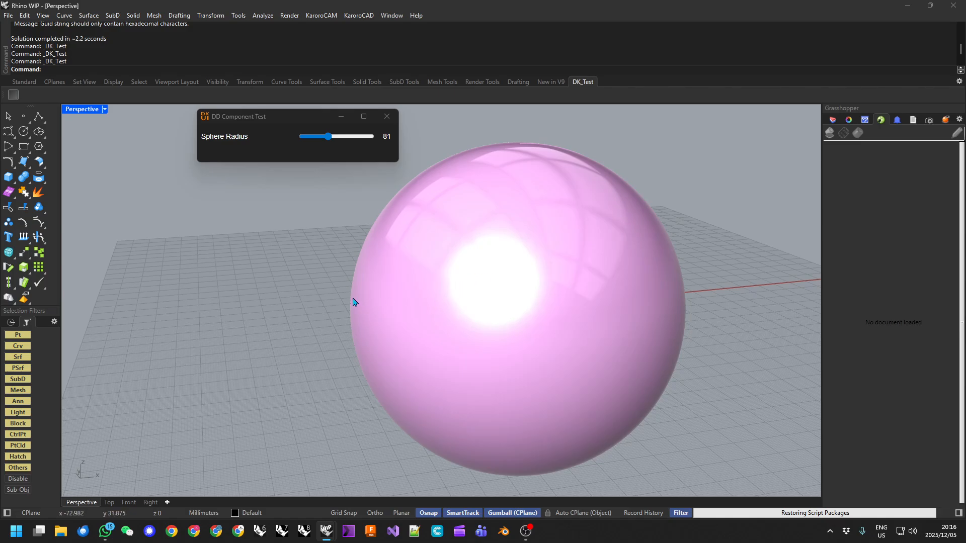
mouse_move(347, 298)
right_mouse_down()
mouse_move(355, 288)
mouse_move(352, 307)
right_mouse_up()
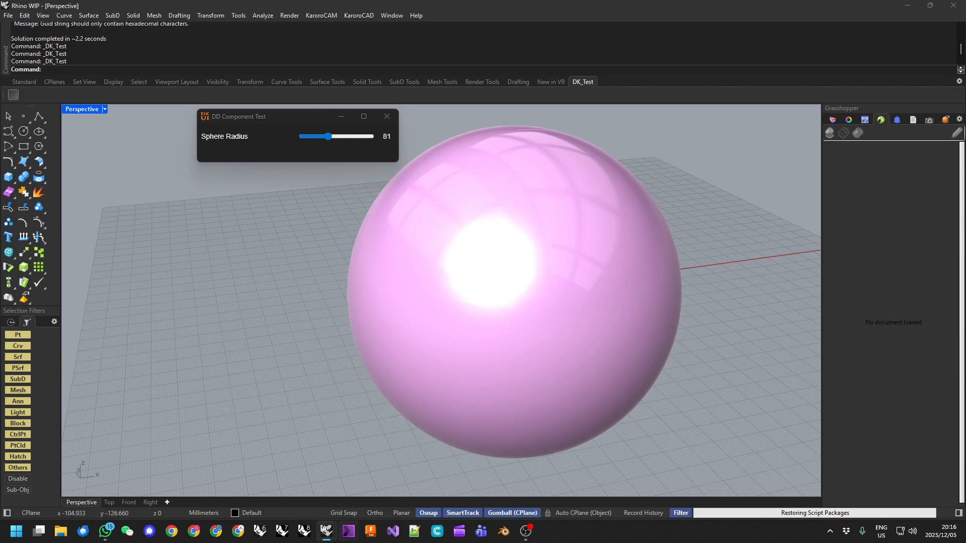
mouse_move(326, 530)
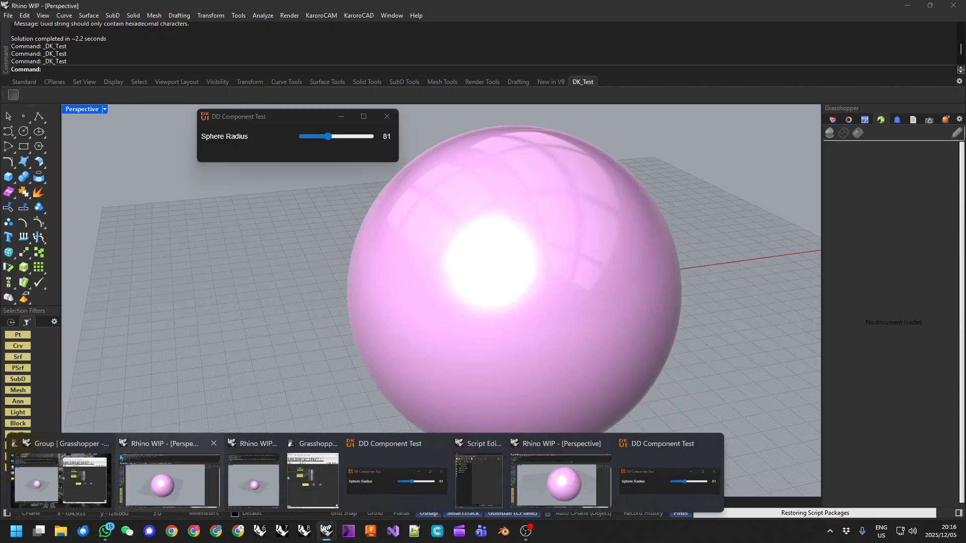
Restore the Rhino windows, move Script Editor aside, and centre the Not and DD components.
left_click(49, 447)
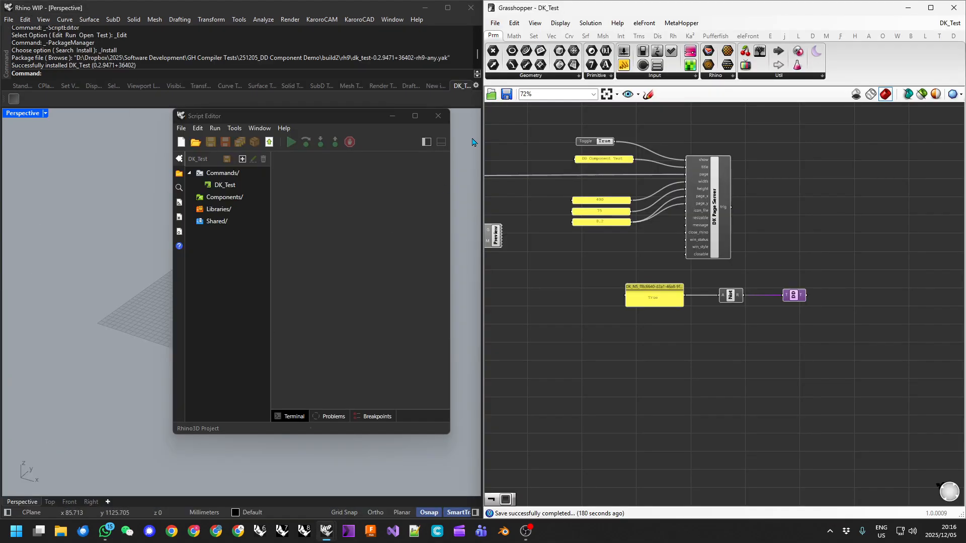
left_click_drag(346, 114, 0, 132)
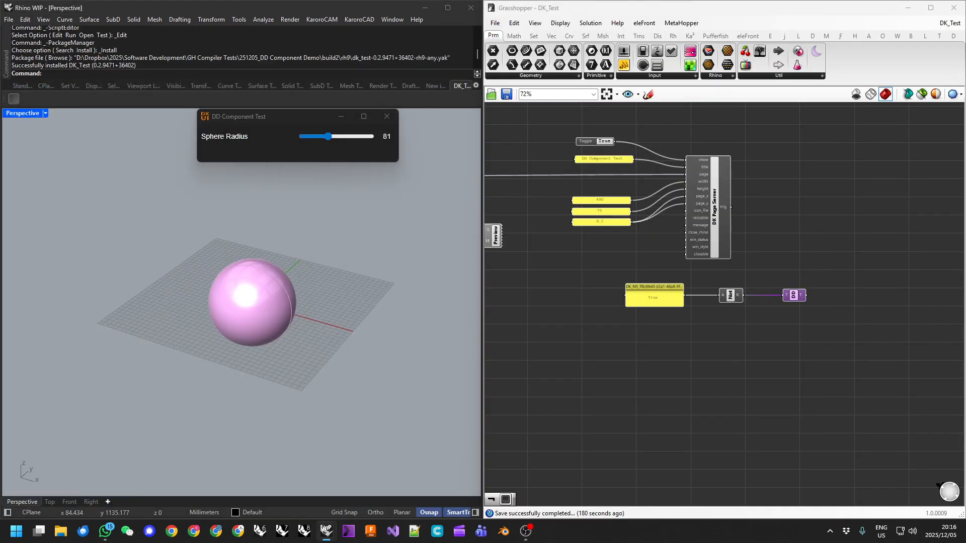
scroll(793, 287, "up", 4)
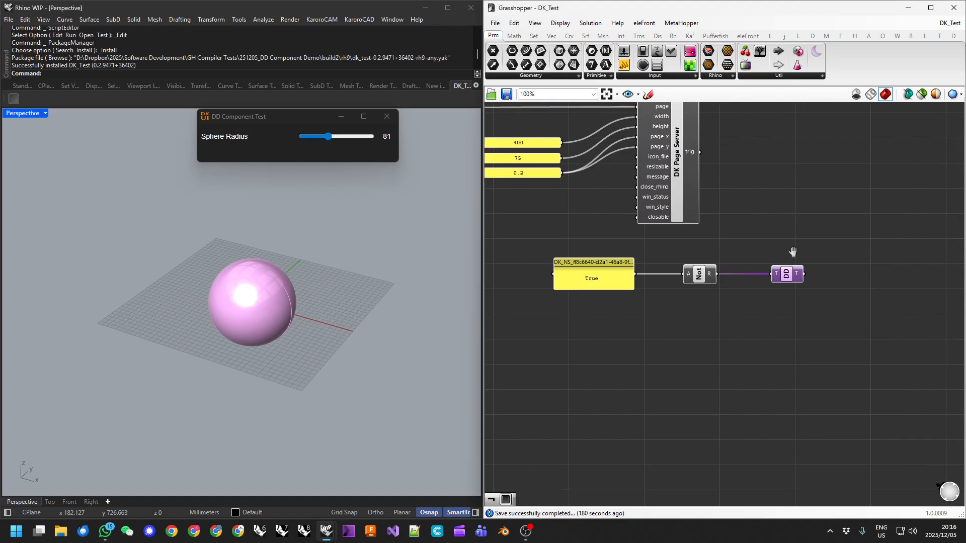
right_click_drag(794, 278, 845, 276)
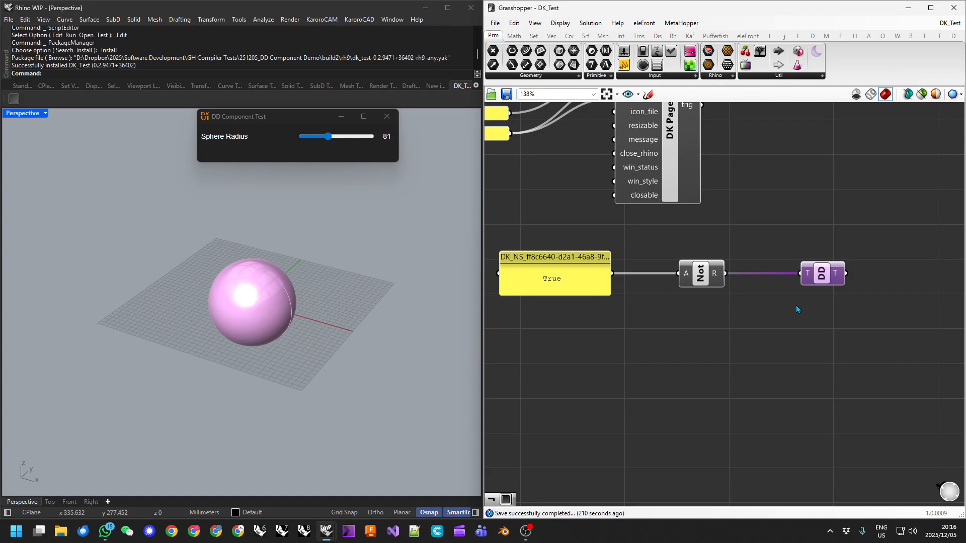
Pan out over the whole DK_Test definition and place a component from the DK tab.
scroll(675, 373, "down", 3)
right_click_drag(672, 378, 718, 338)
scroll(718, 339, "down", 2)
right_click_drag(625, 354, 706, 332)
scroll(688, 344, "down", 2)
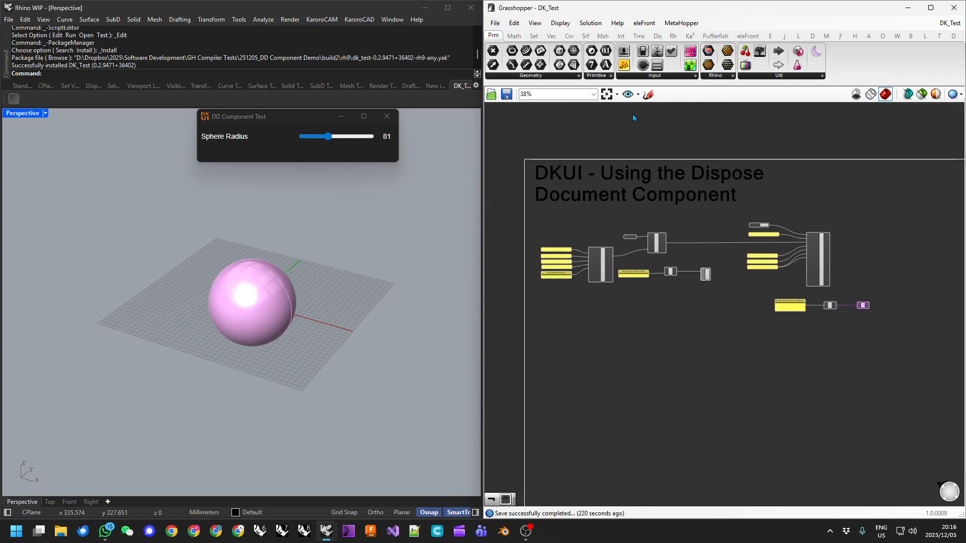
left_click(814, 37)
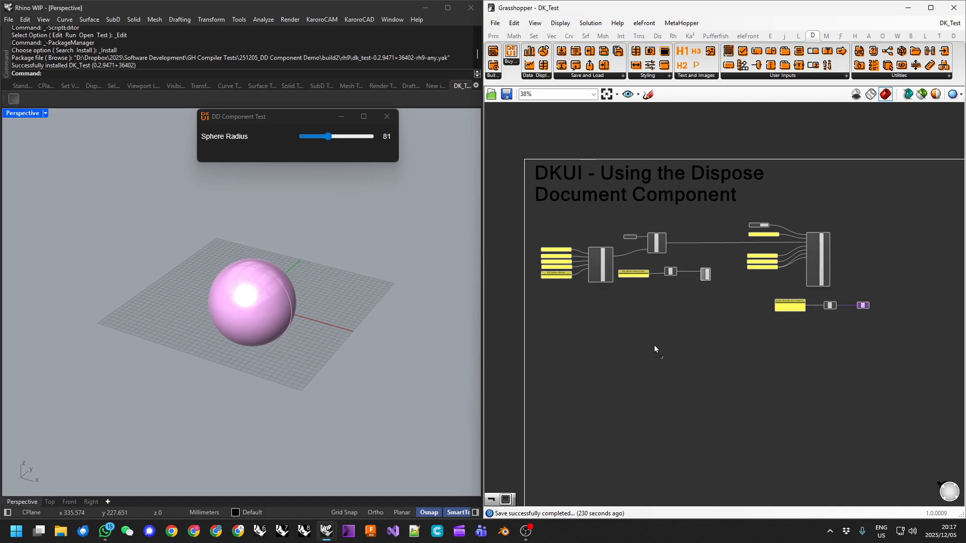
left_click_drag(646, 331, 647, 331)
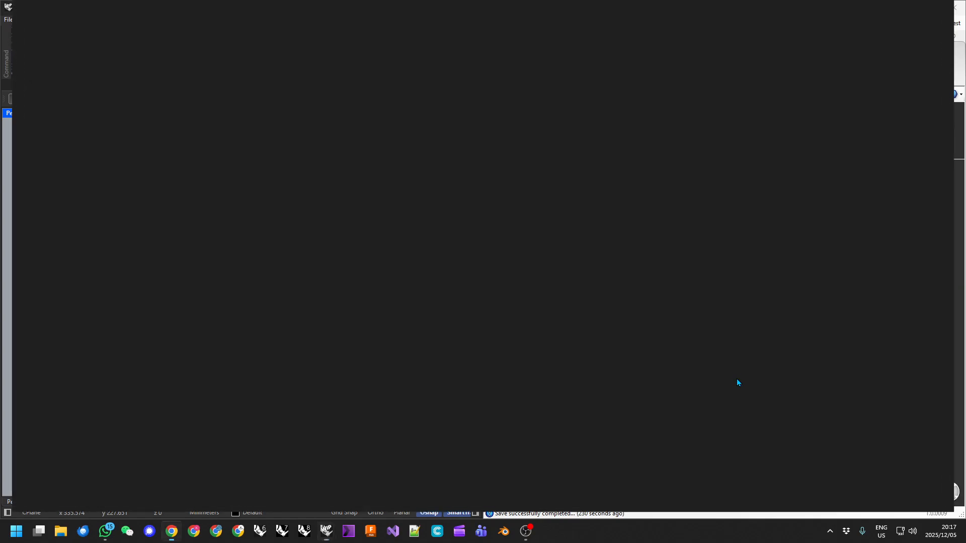